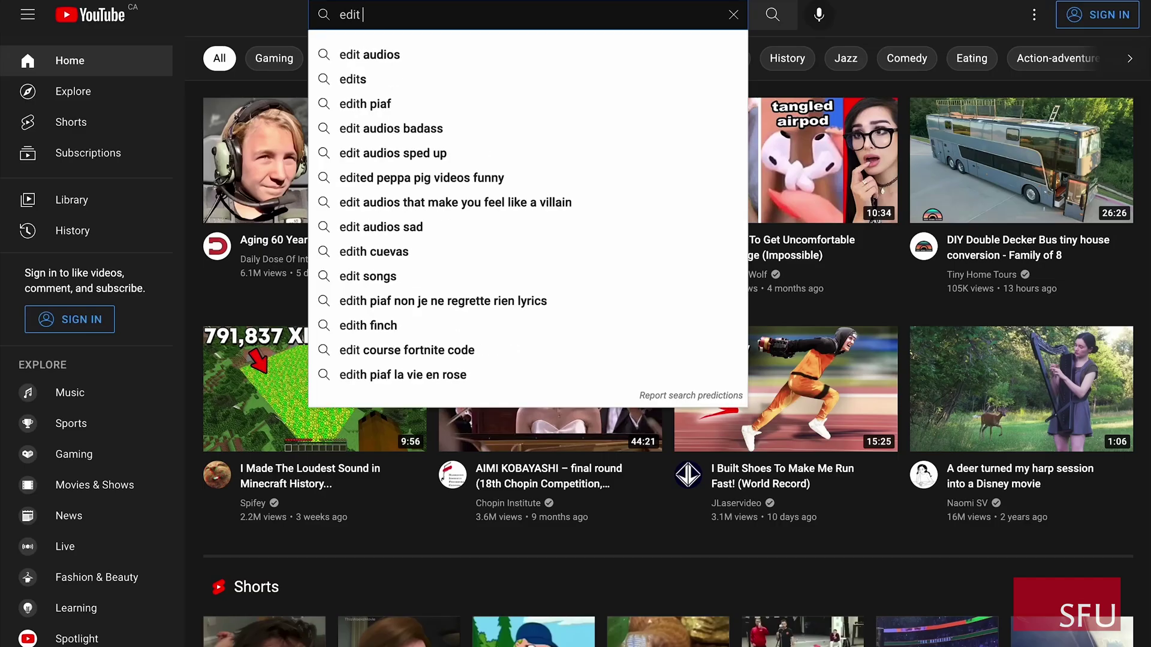
- Search YouTube for 'edit depth map image' and scroll through the video results
type("depth map image")
key("Return")
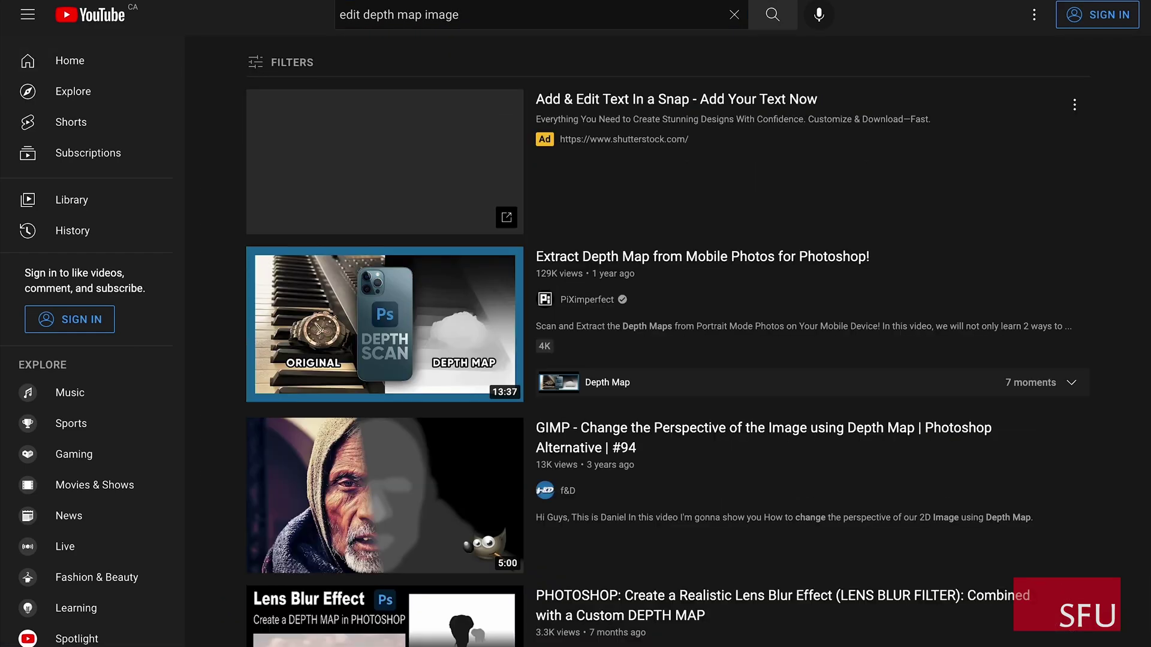
scroll(594, 141, "down", 4)
scroll(594, 141, "down", 11)
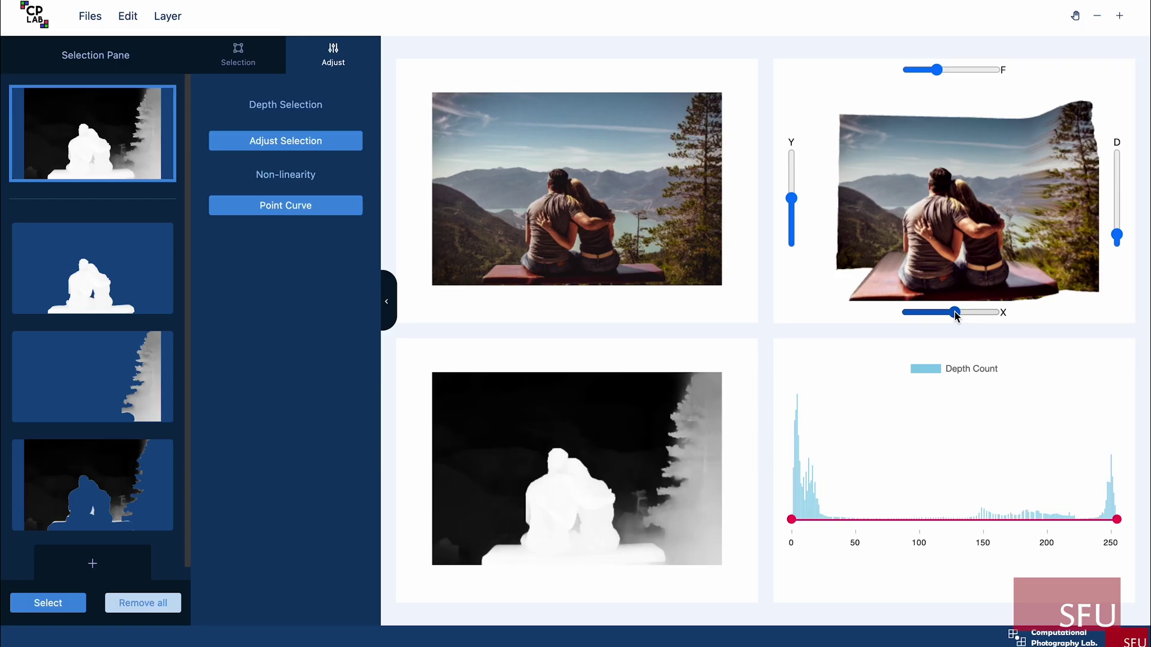
- Raise the couple layer's depth intensity and lower the trees layer's depth detail to 0.95
left_click_drag(955, 313, 979, 312)
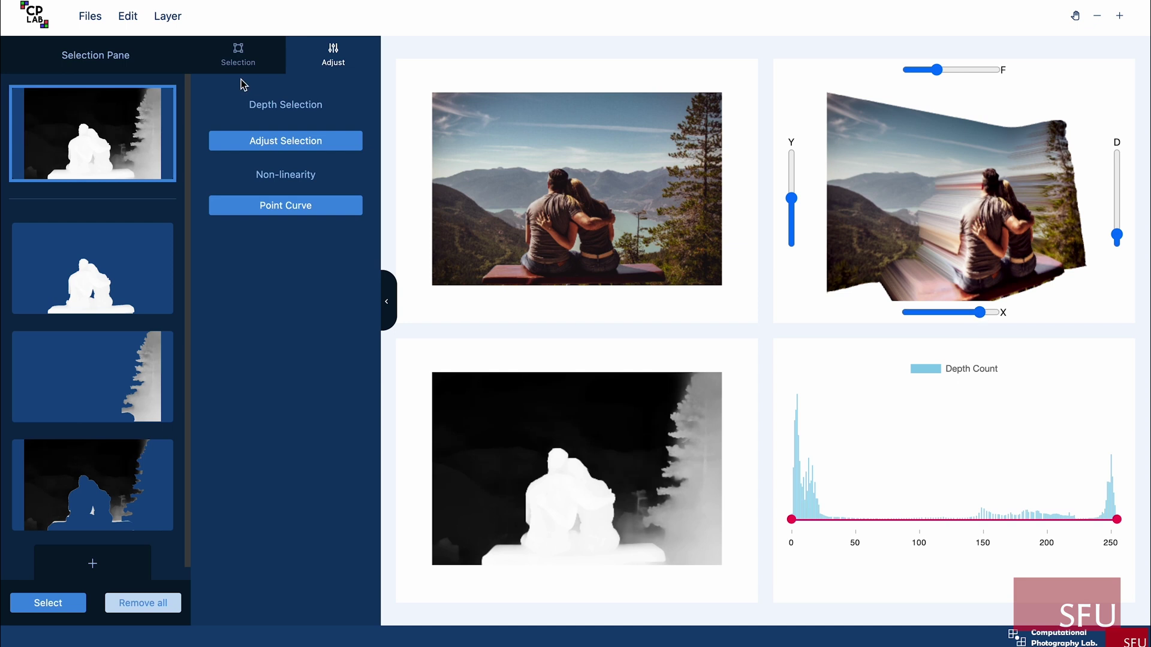
left_click(286, 141)
mouse_move(264, 193)
left_mouse_down()
mouse_move(302, 191)
mouse_move(268, 232)
mouse_move(287, 198)
mouse_move(270, 196)
left_mouse_up()
left_click(127, 358)
left_click_drag(310, 229, 307, 228)
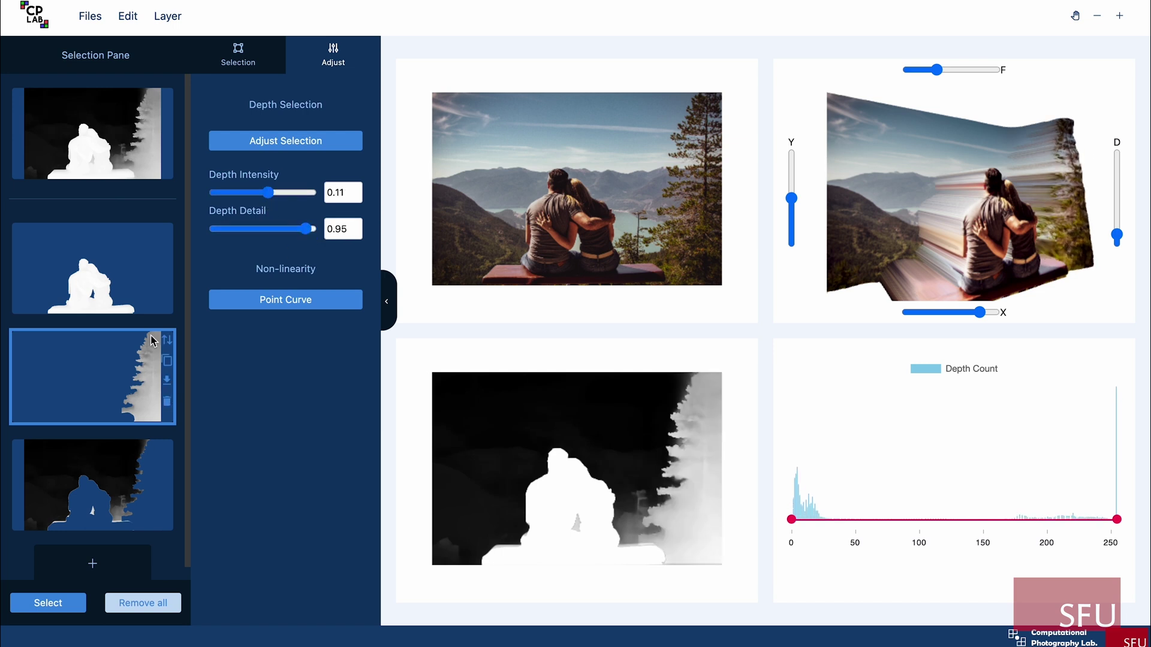
- Push the background layer's depth intensity below zero and bow the depth curve upward
left_click(130, 179)
left_click(137, 480)
left_click_drag(262, 193, 230, 193)
left_click(247, 301)
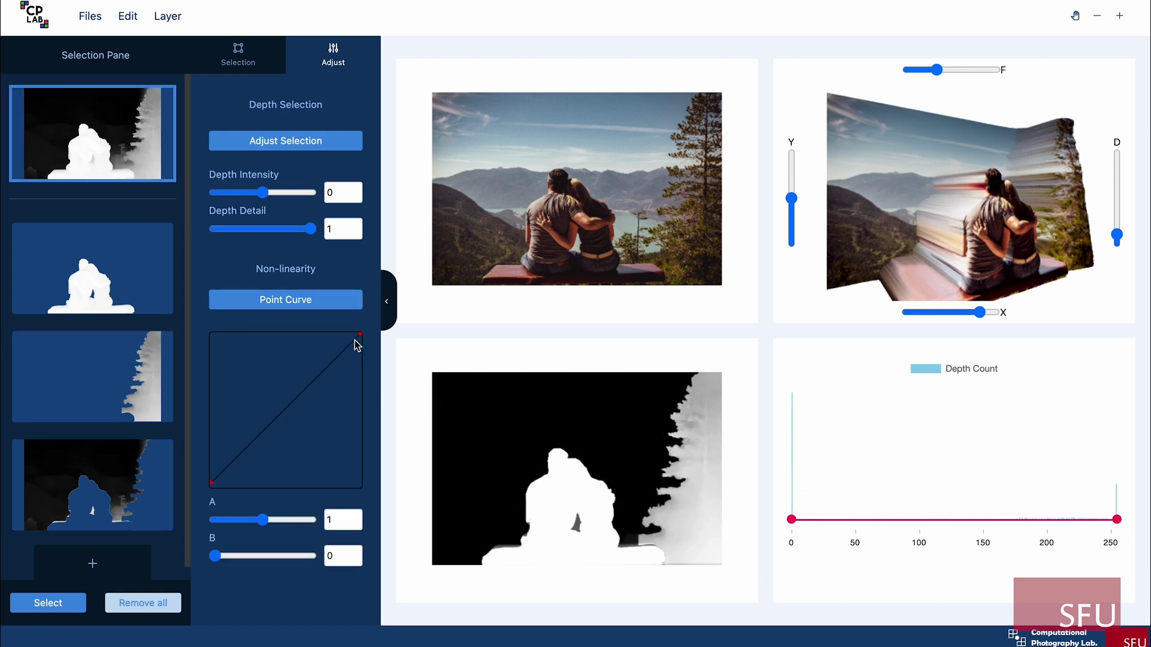
left_click_drag(359, 335, 293, 363)
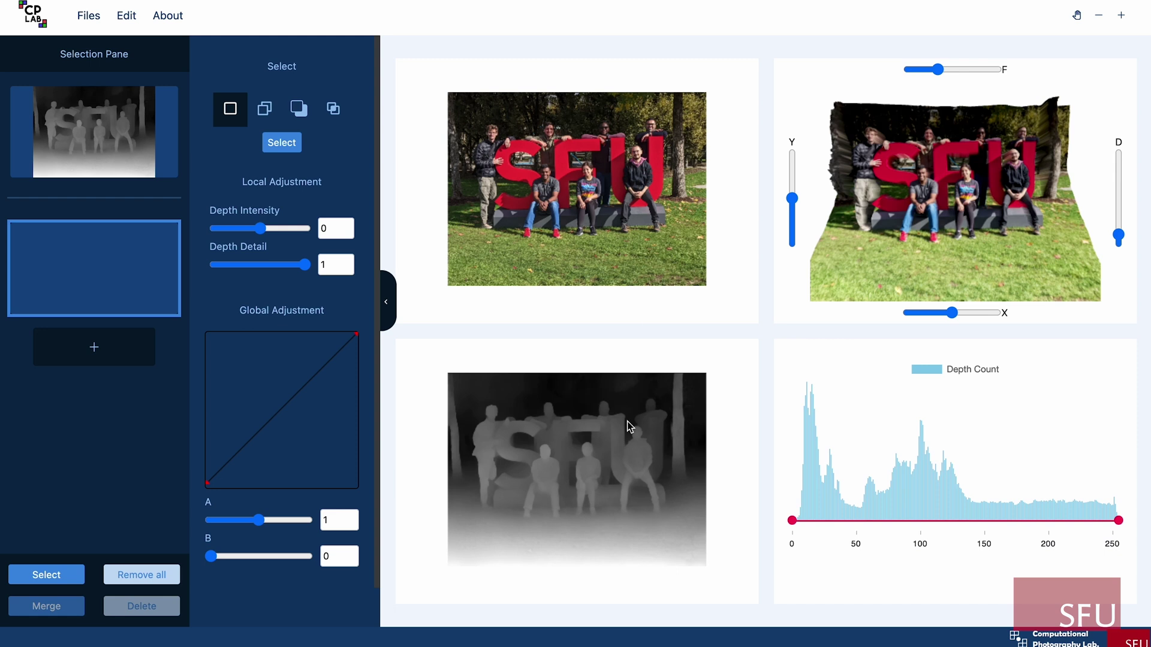
- Load the group photo's depth image from the Files menu and add an empty selection layer
left_click(89, 15)
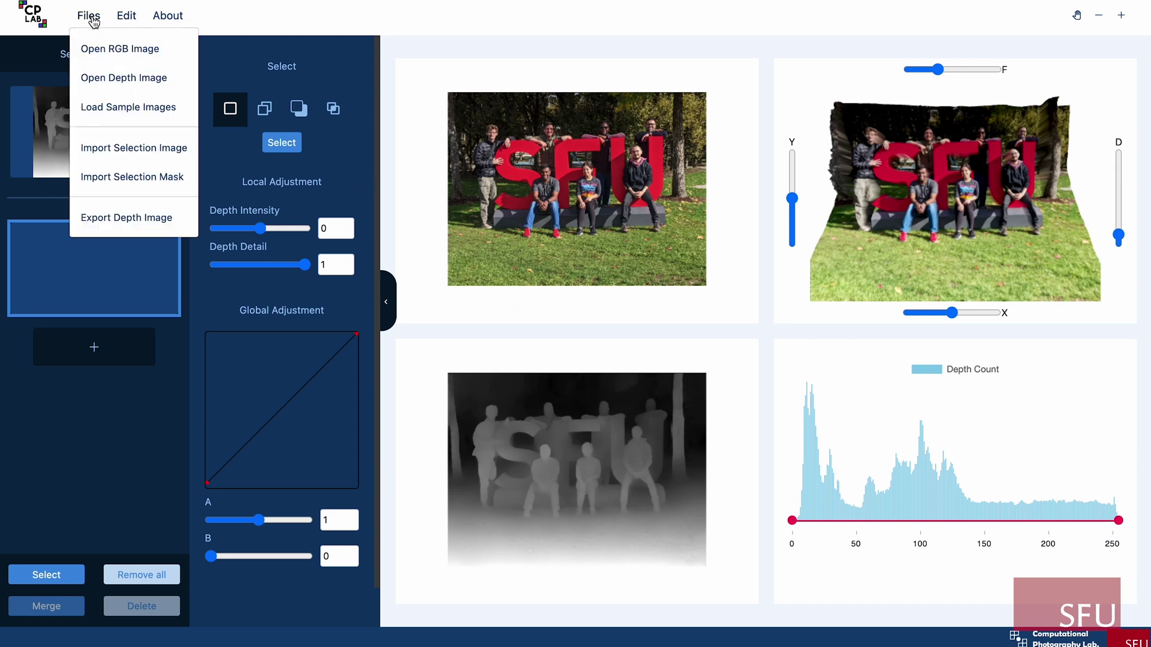
left_click(111, 77)
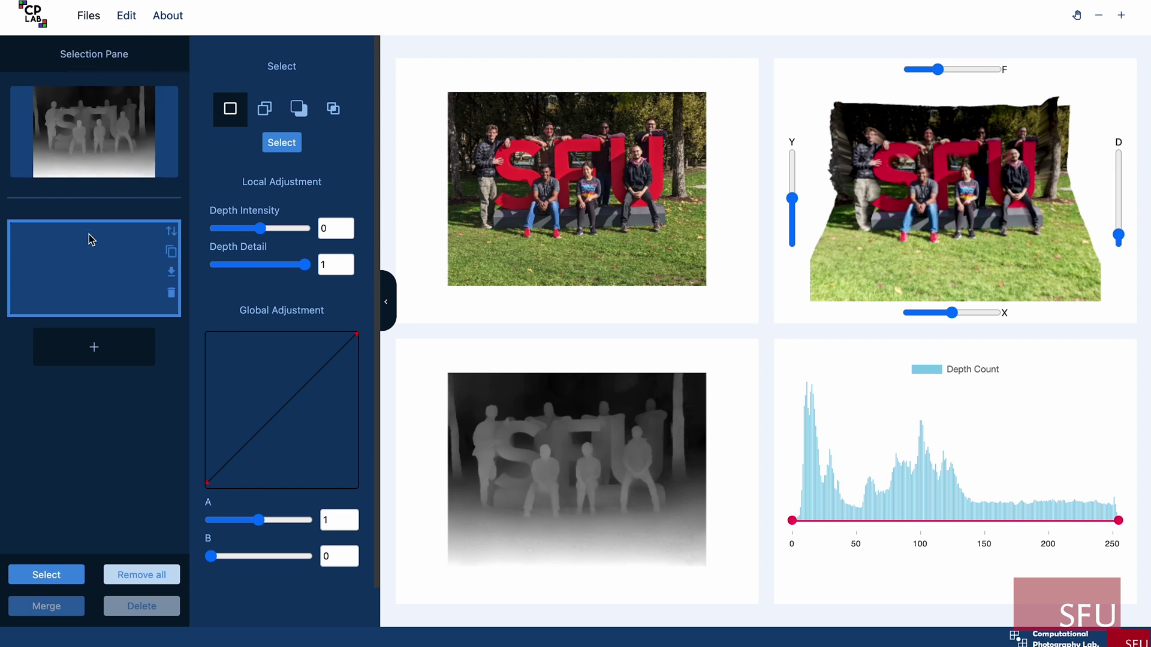
left_click(94, 347)
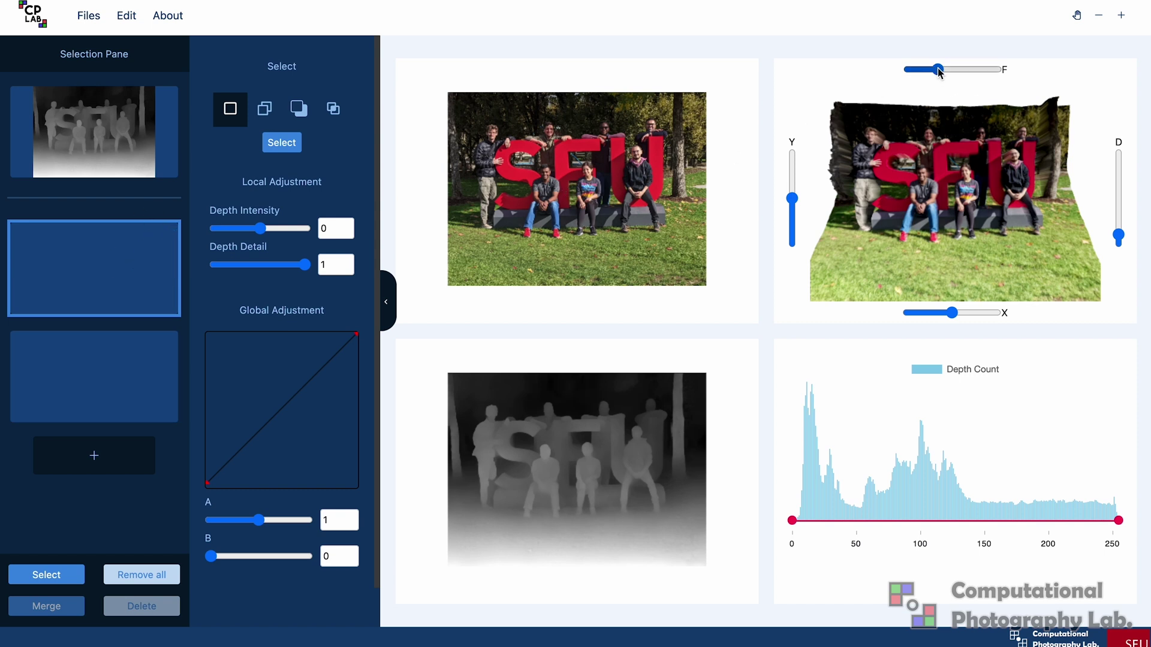
- Adjust the 3-D preview's focal length (F) and horizontal viewpoint (X) to inspect the group's depth
mouse_move(939, 69)
left_mouse_down()
mouse_move(963, 67)
mouse_move(945, 69)
left_mouse_up()
left_click_drag(952, 313, 987, 313)
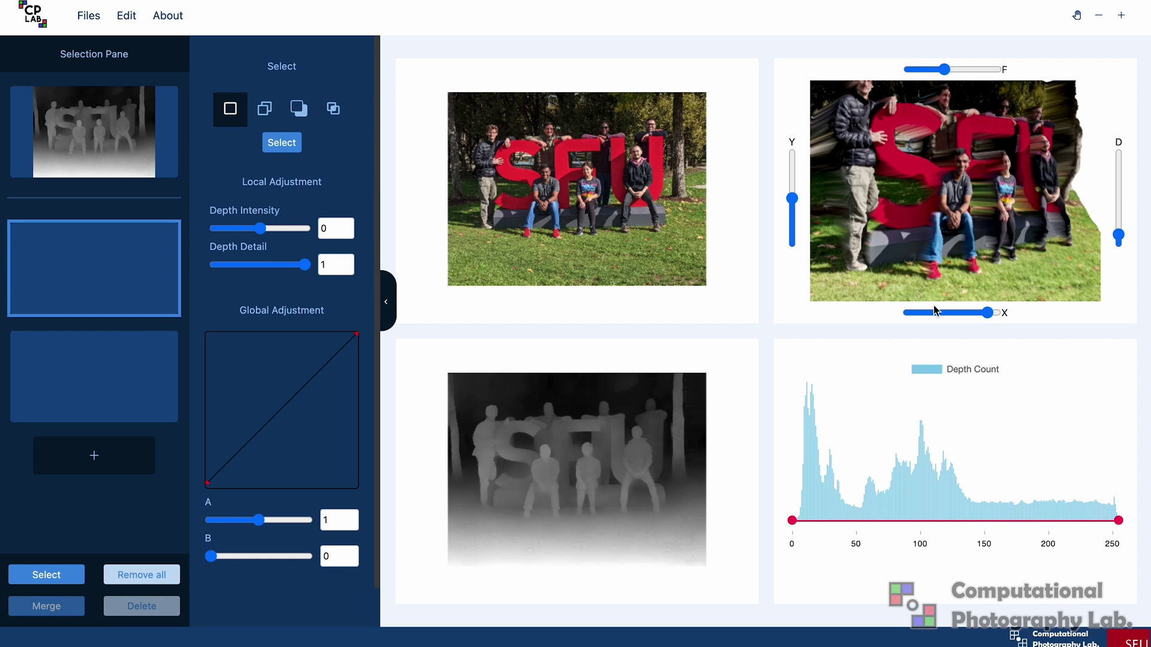
left_click_drag(944, 70, 933, 70)
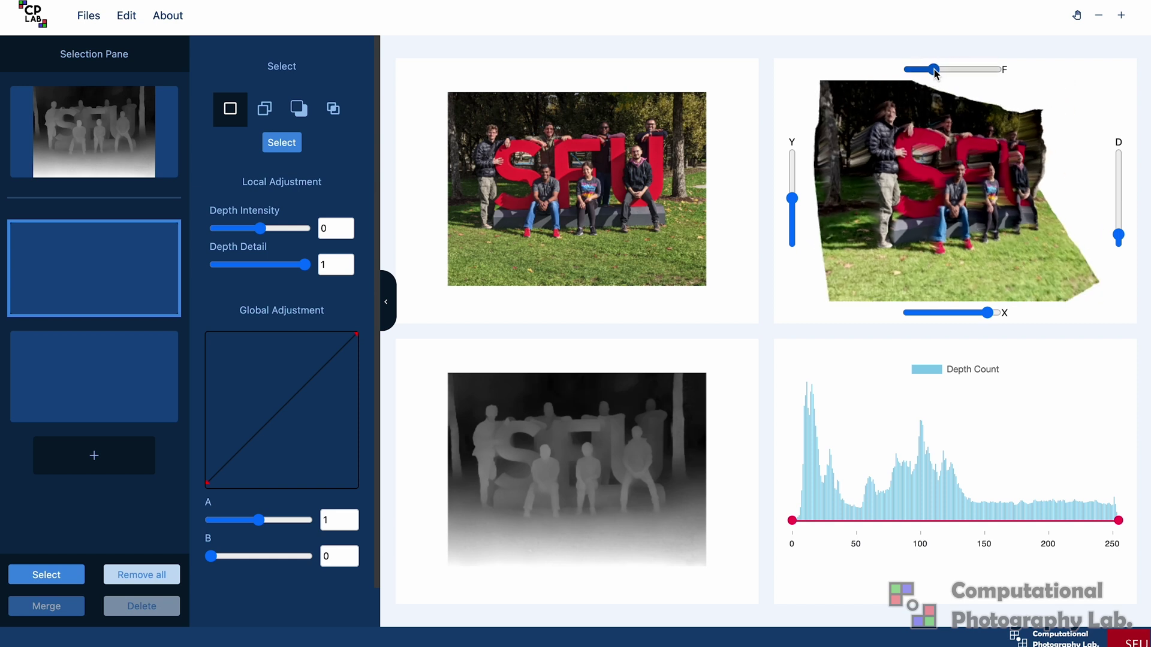
mouse_move(984, 311)
left_mouse_down()
mouse_move(935, 310)
mouse_move(979, 313)
left_mouse_up()
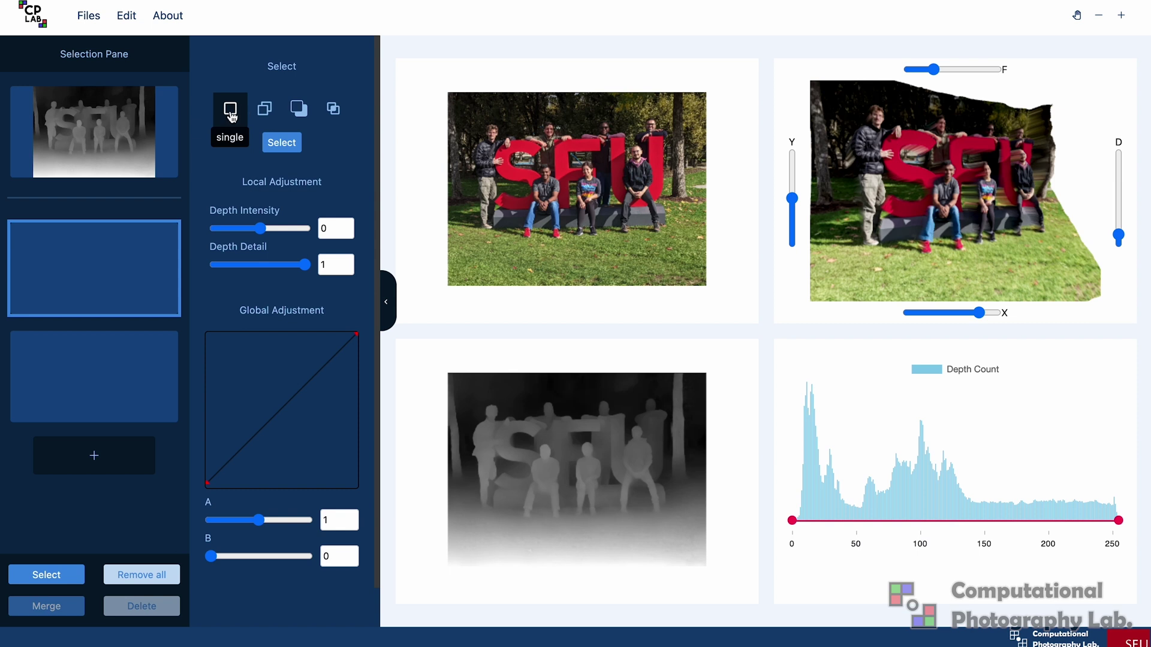
- In single mode, box the leftmost seated person, keep depths above about 97, and select it
left_click(231, 115)
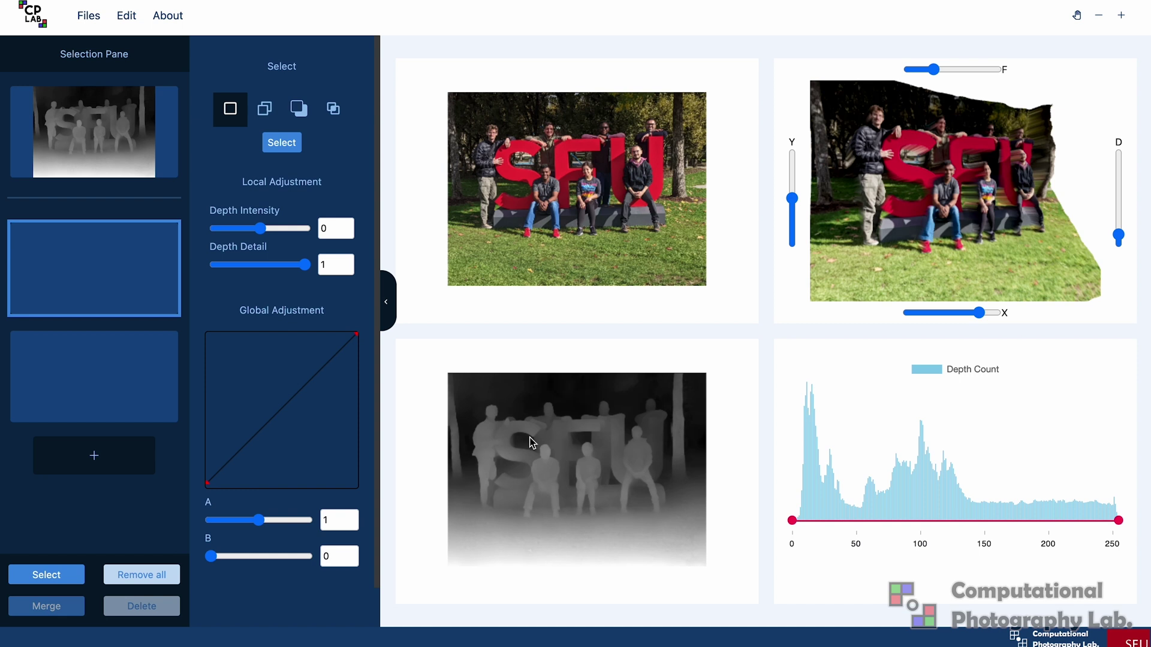
left_click_drag(531, 439, 559, 469)
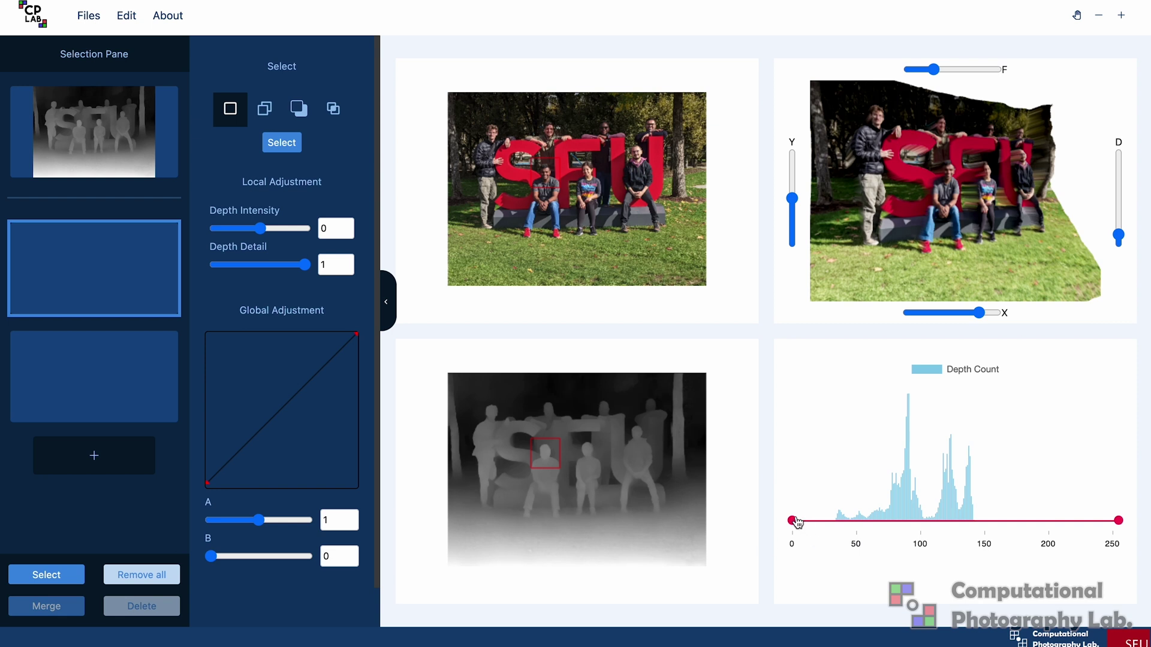
left_click_drag(796, 523, 926, 541)
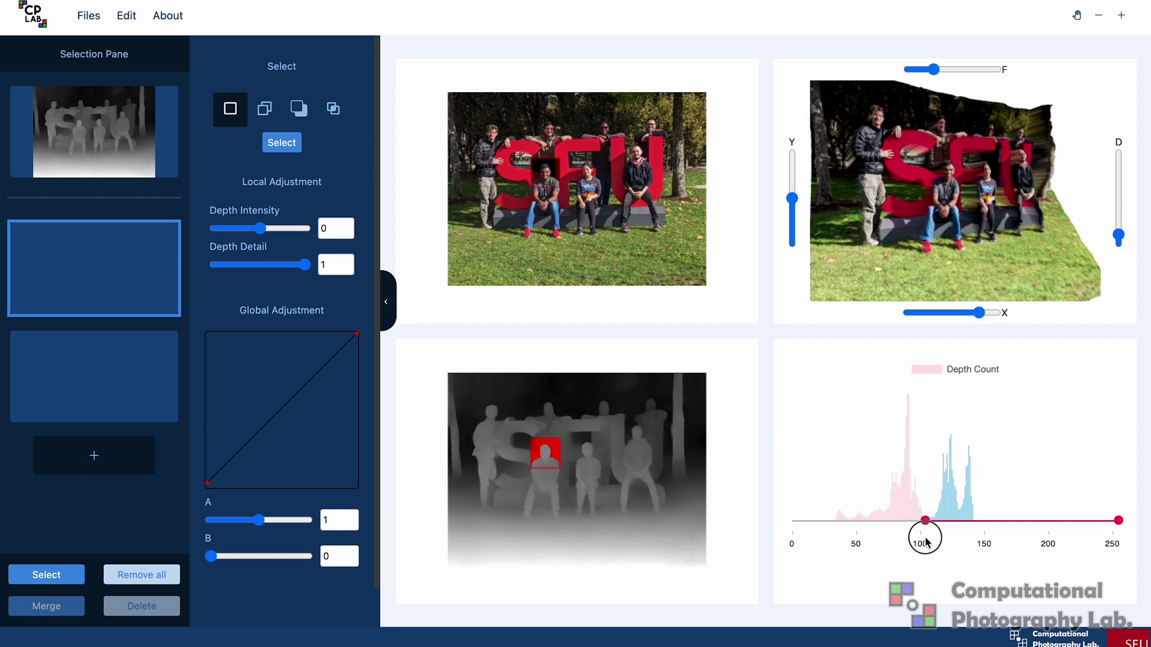
left_click(290, 150)
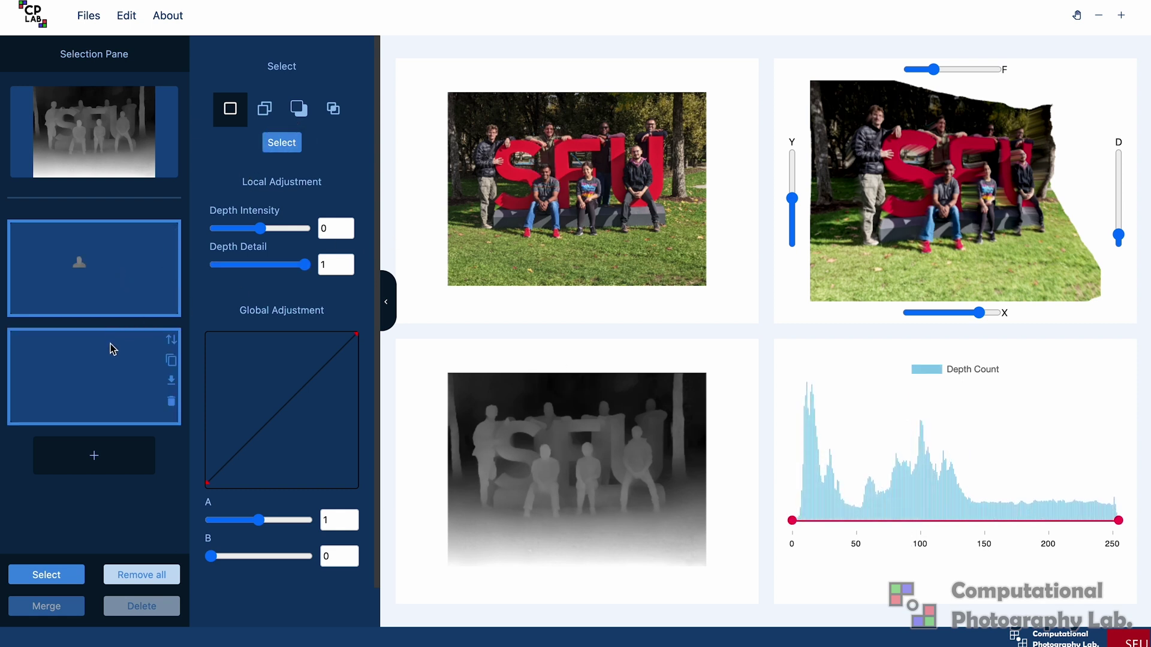
- Fill the third layer with the middle seated person, keeping depths above about 100
left_click(129, 352)
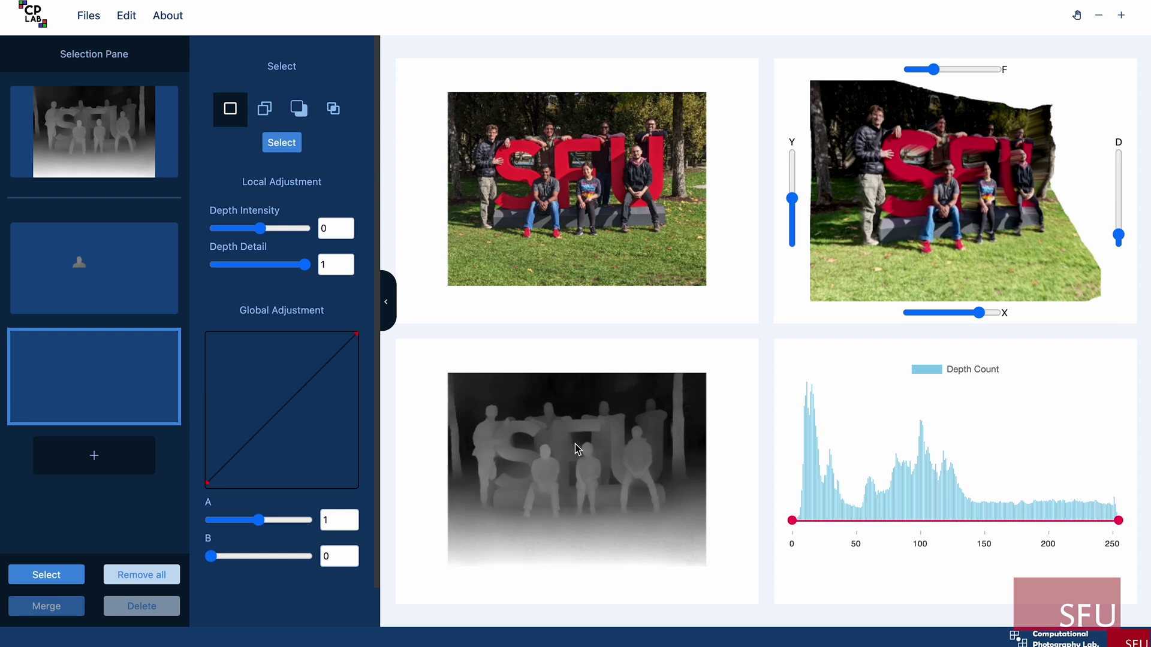
left_click_drag(575, 440, 602, 468)
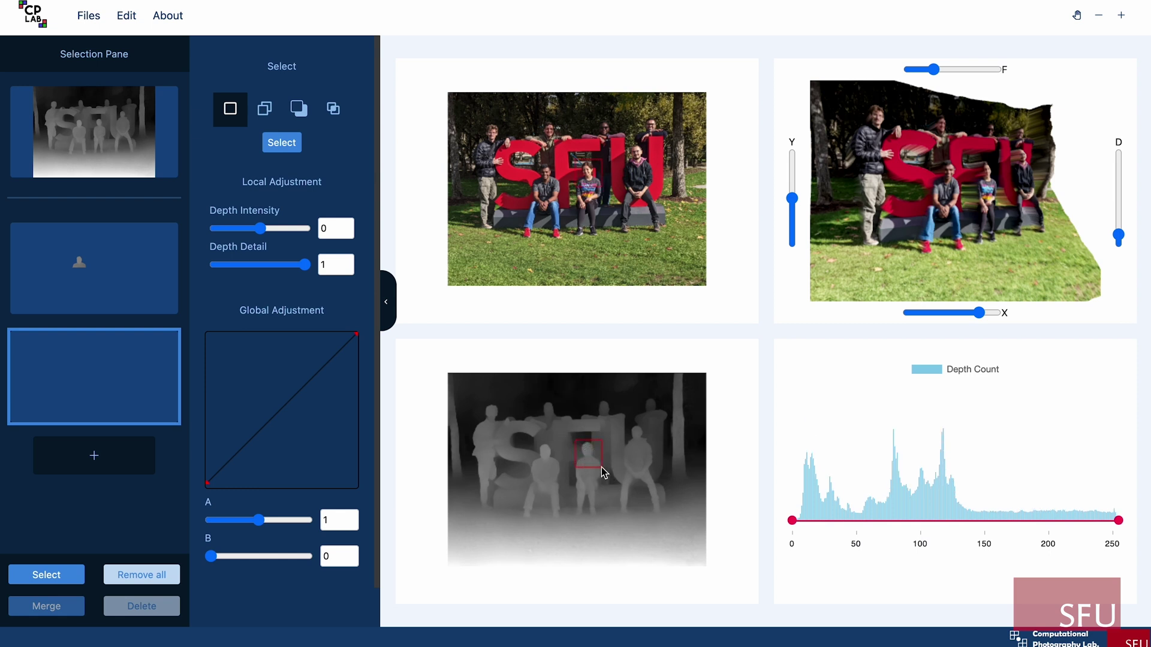
left_click_drag(792, 520, 922, 521)
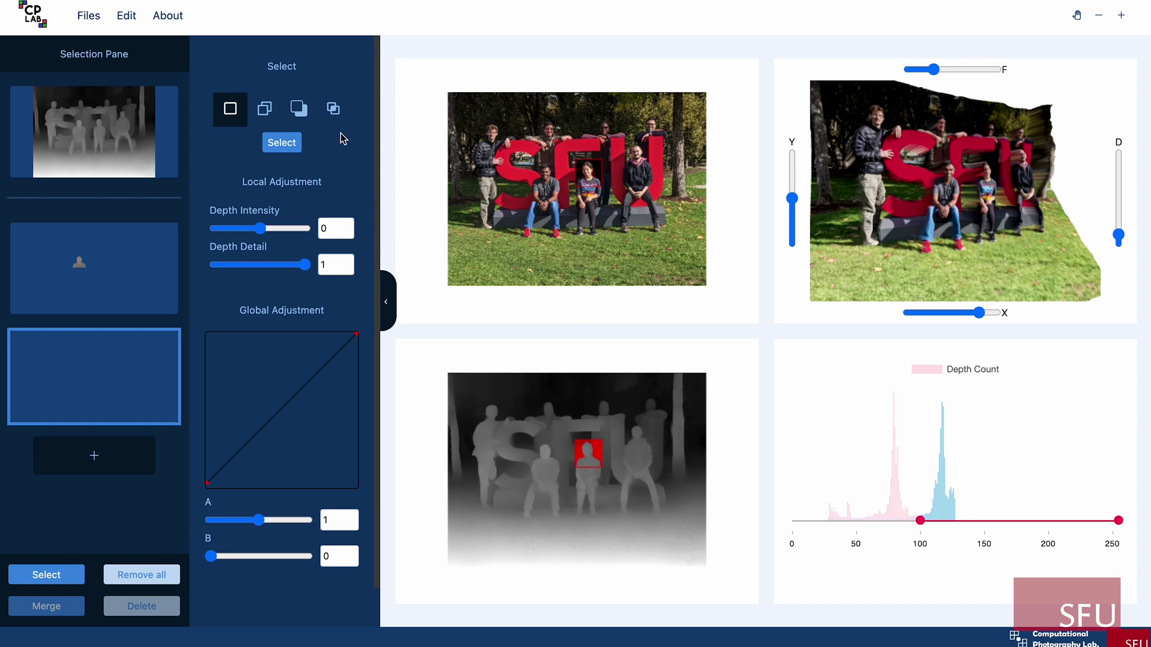
left_click(292, 149)
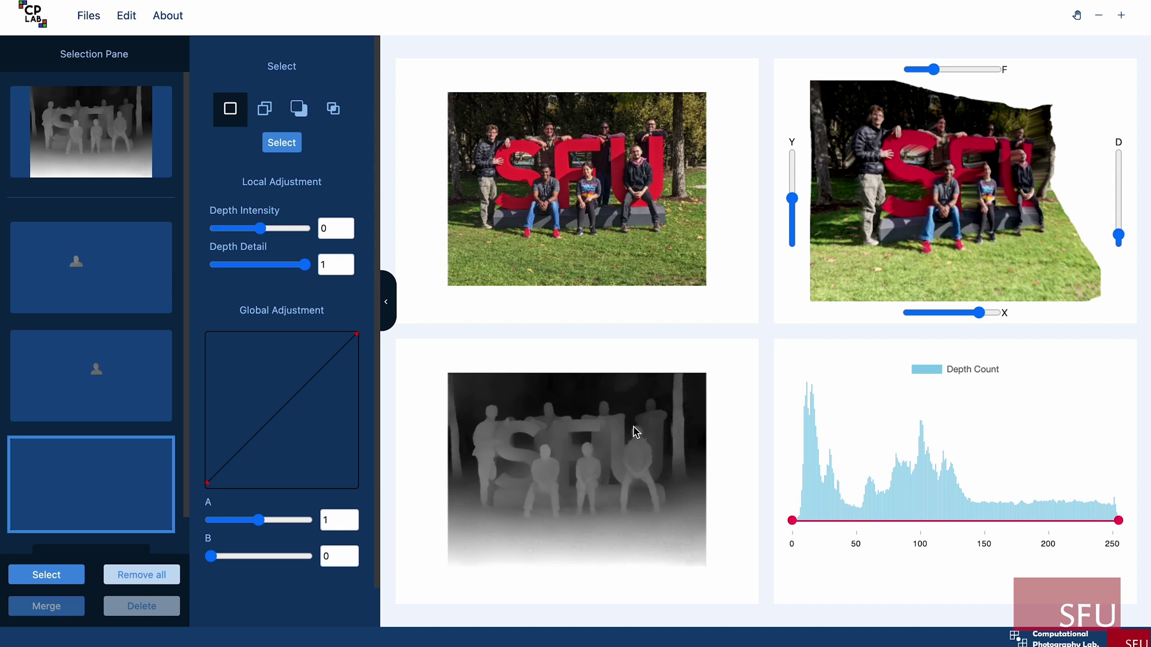
- Fill the next layer with the right seated person, keeping depths above about 90
left_click_drag(625, 425, 652, 454)
left_click_drag(799, 524, 904, 531)
left_click(279, 144)
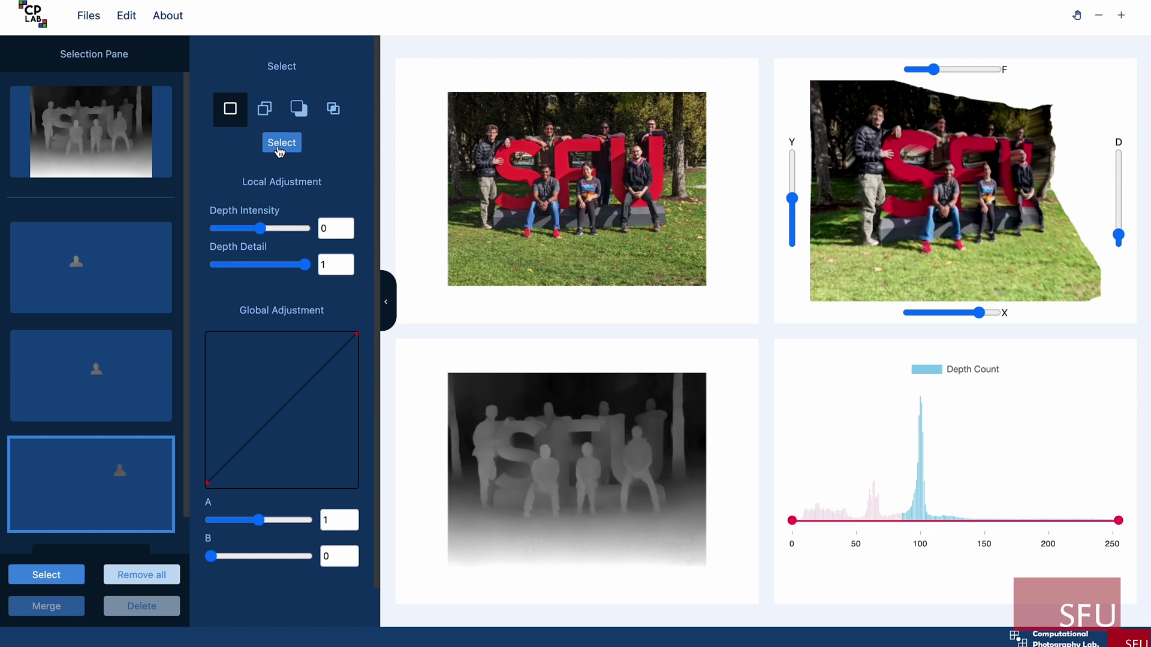
scroll(125, 495, "down", 1)
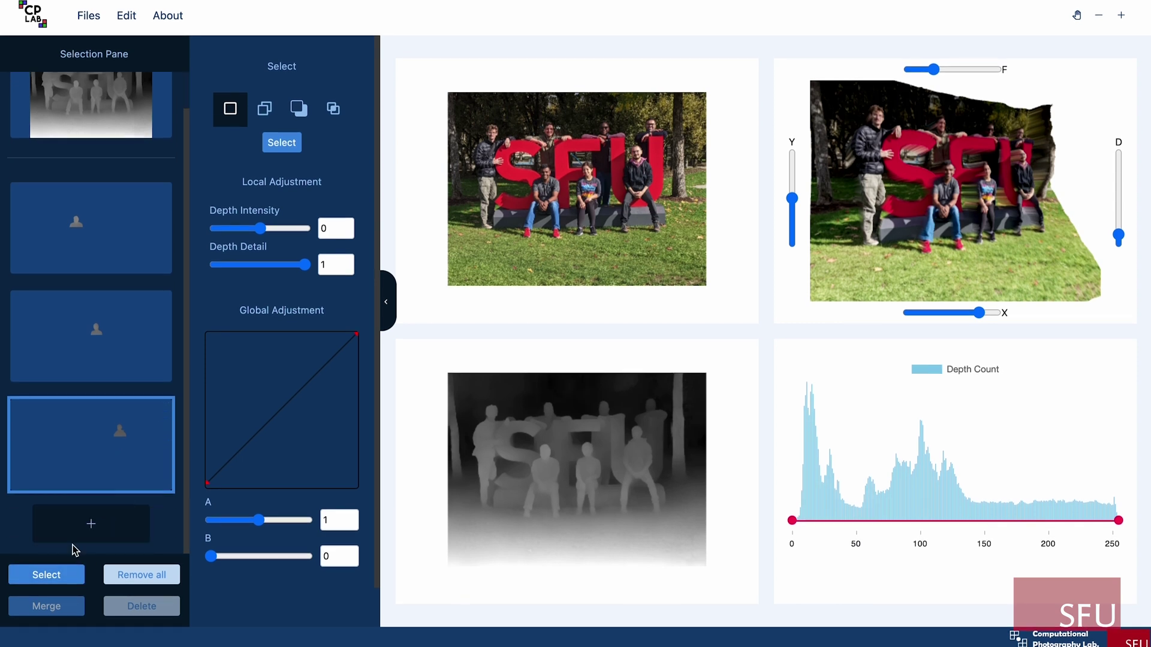
- Add a new layer holding the standing back row, keeping depths above about 35
left_click(102, 525)
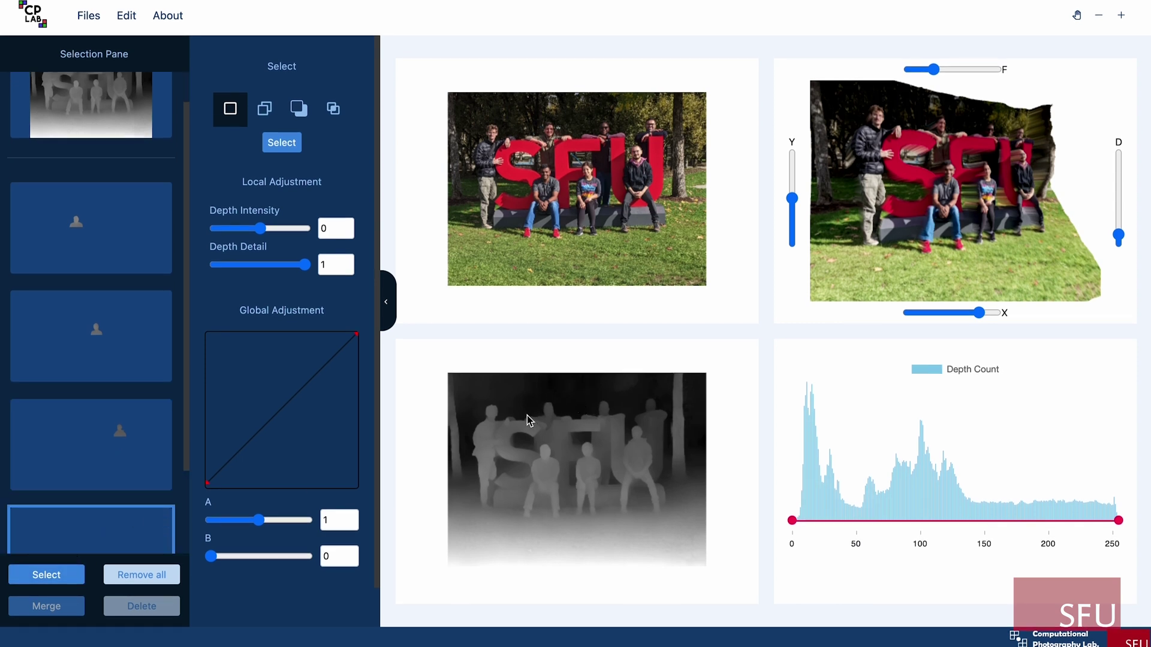
left_click_drag(525, 422, 670, 400)
left_click_drag(793, 521, 838, 522)
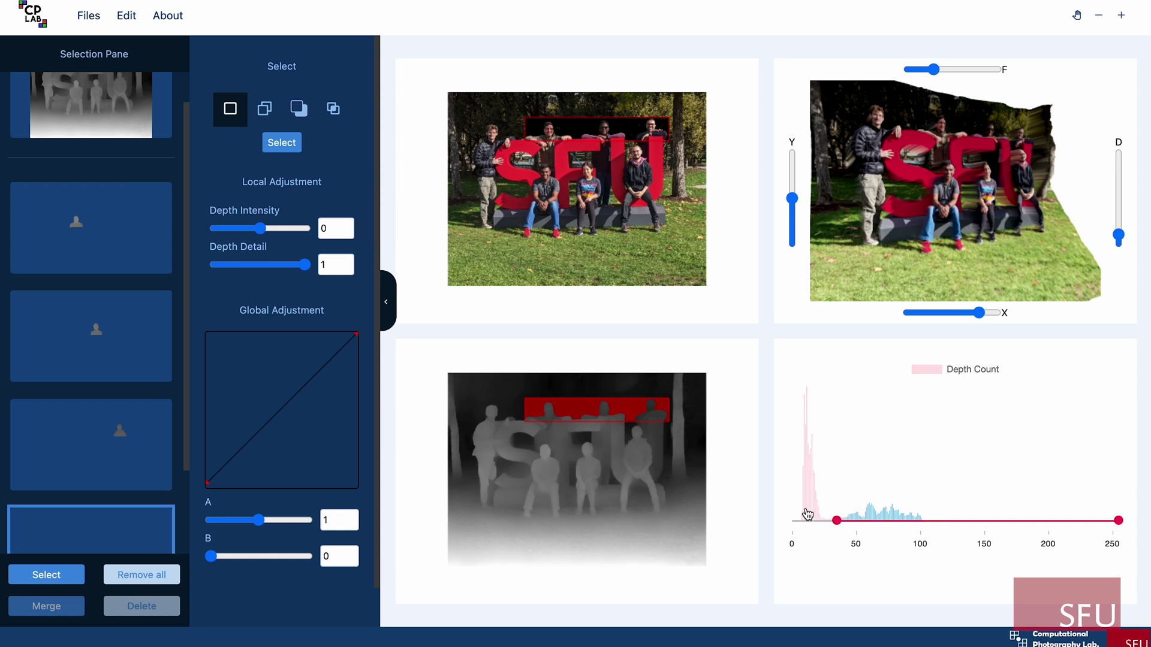
left_click(286, 144)
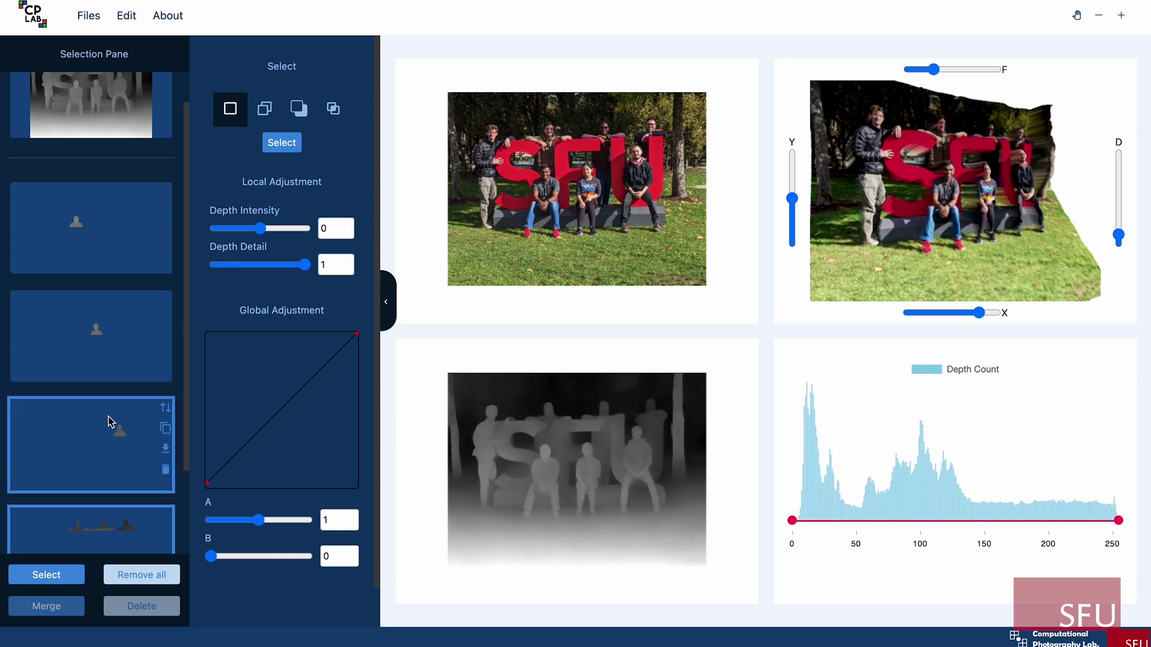
scroll(111, 427, "down", 2)
- Add a layer holding the left-edge tree trunk, keeping depths above about 52
left_click(91, 525)
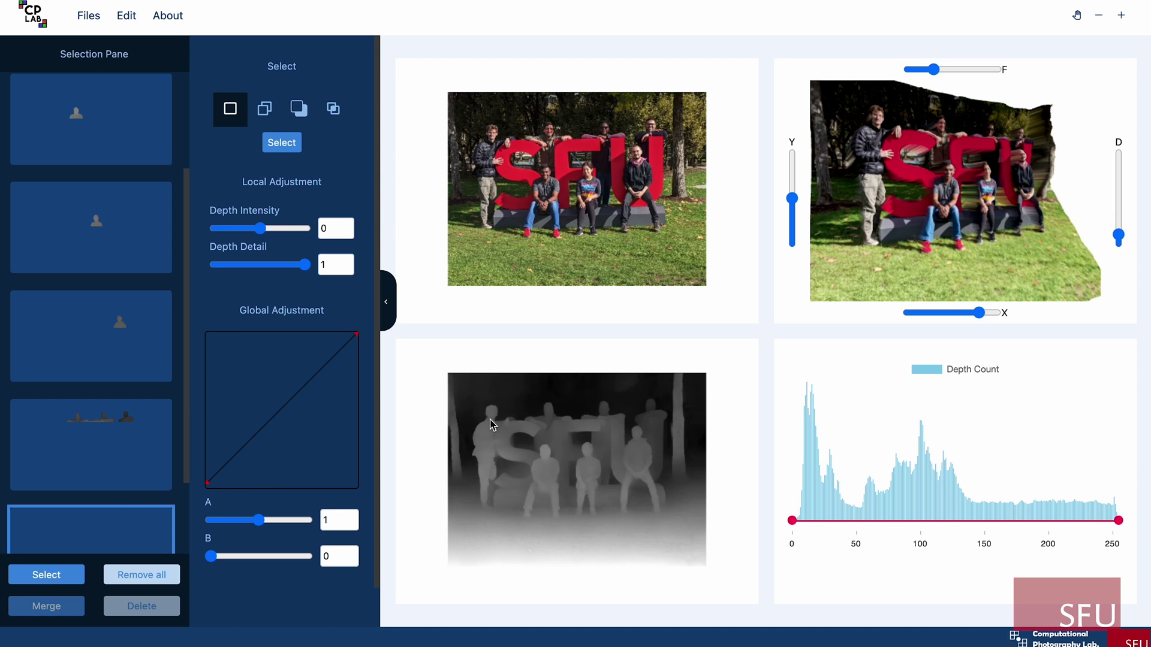
left_click_drag(467, 478, 449, 376)
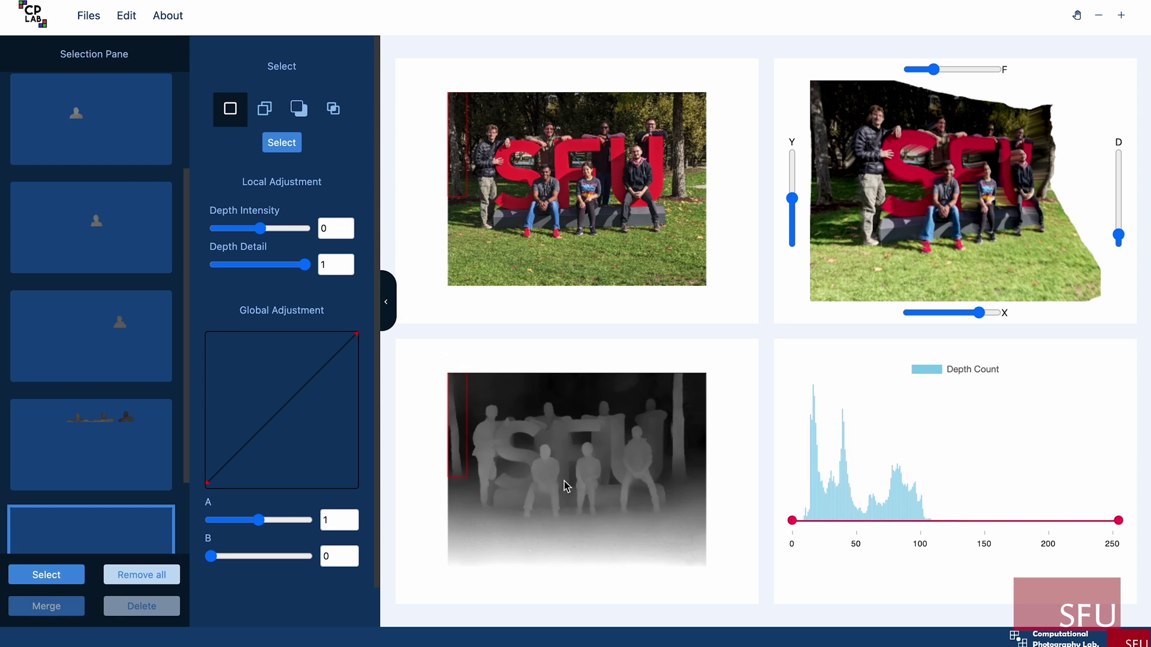
left_click_drag(792, 524, 865, 521)
left_click(299, 132)
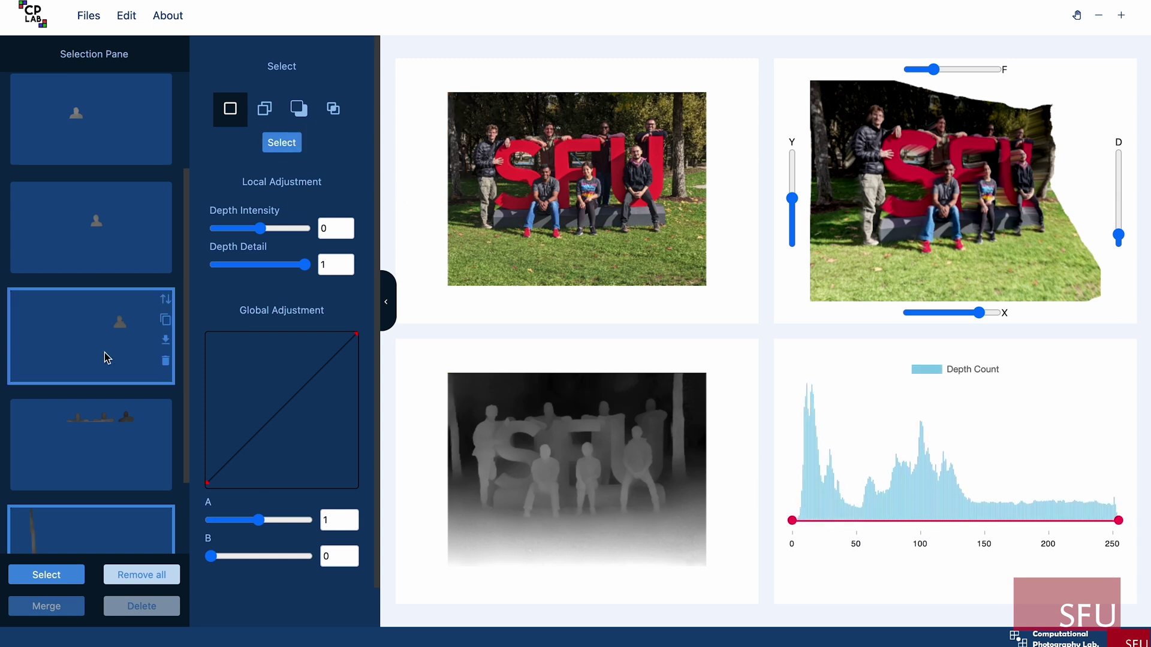
scroll(84, 370, "down", 2)
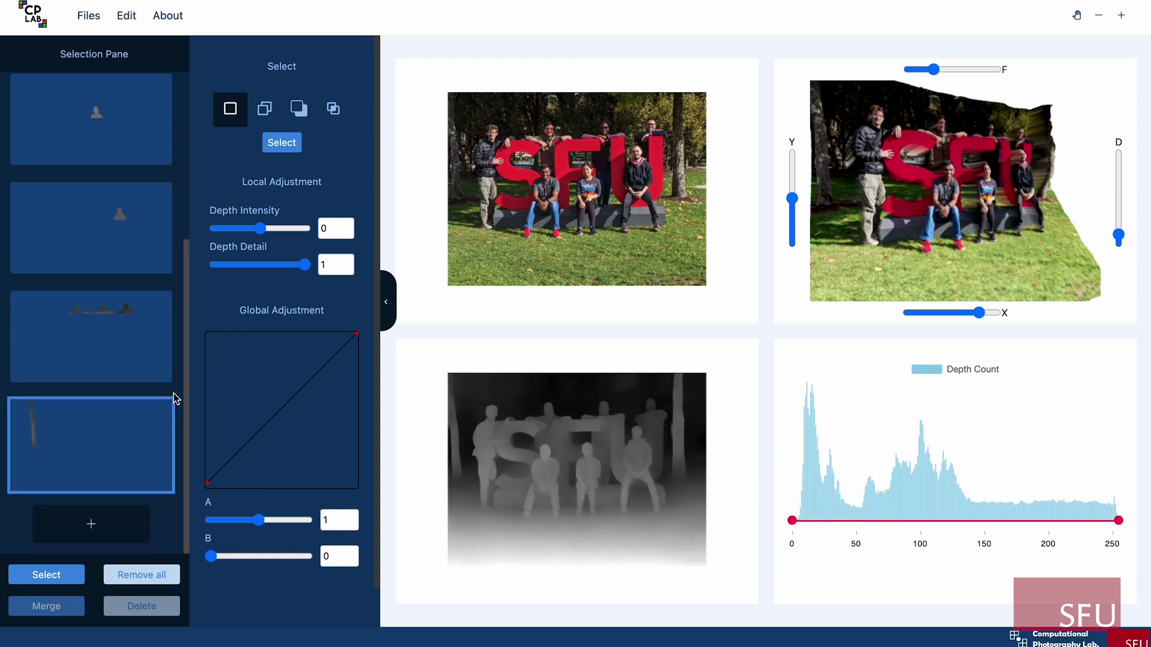
- In multiple mode, add the right-edge tree trunk, depths above about 58, to the tree layer
left_click(264, 111)
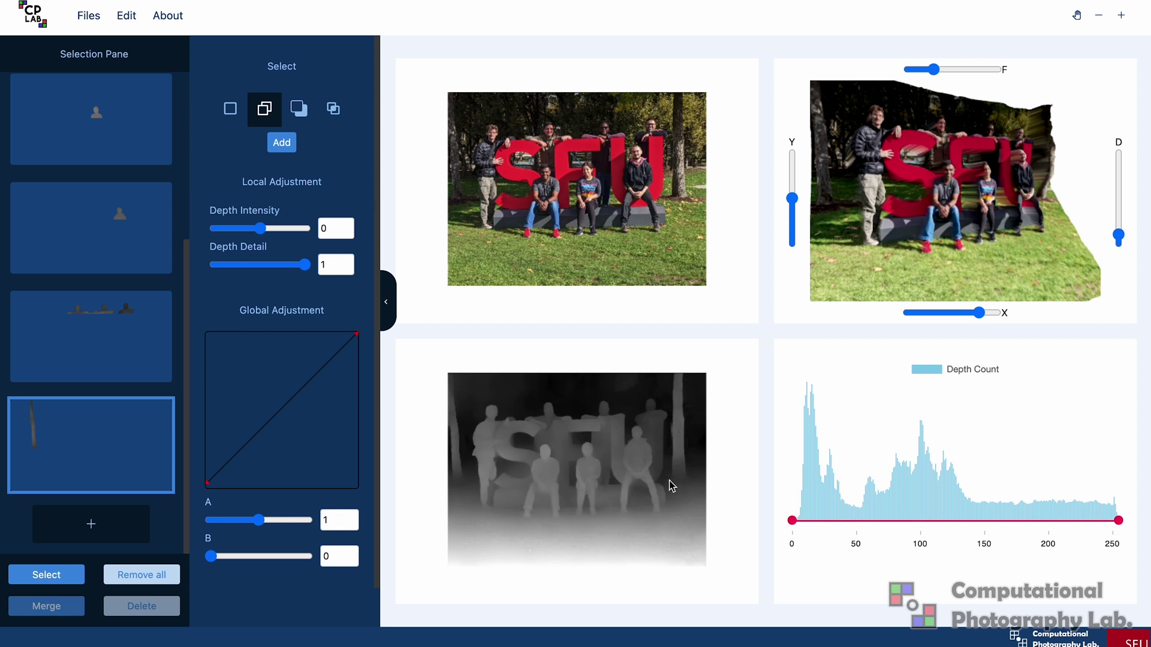
left_click_drag(696, 483, 671, 376)
left_click_drag(792, 521, 864, 527)
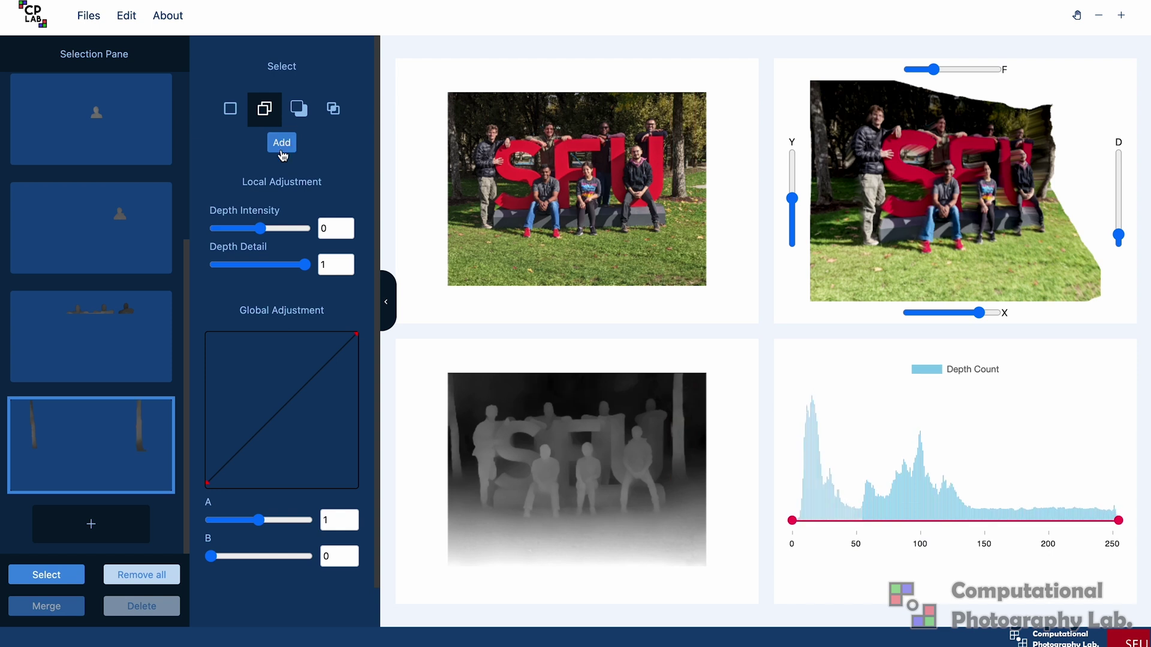
left_click(131, 339)
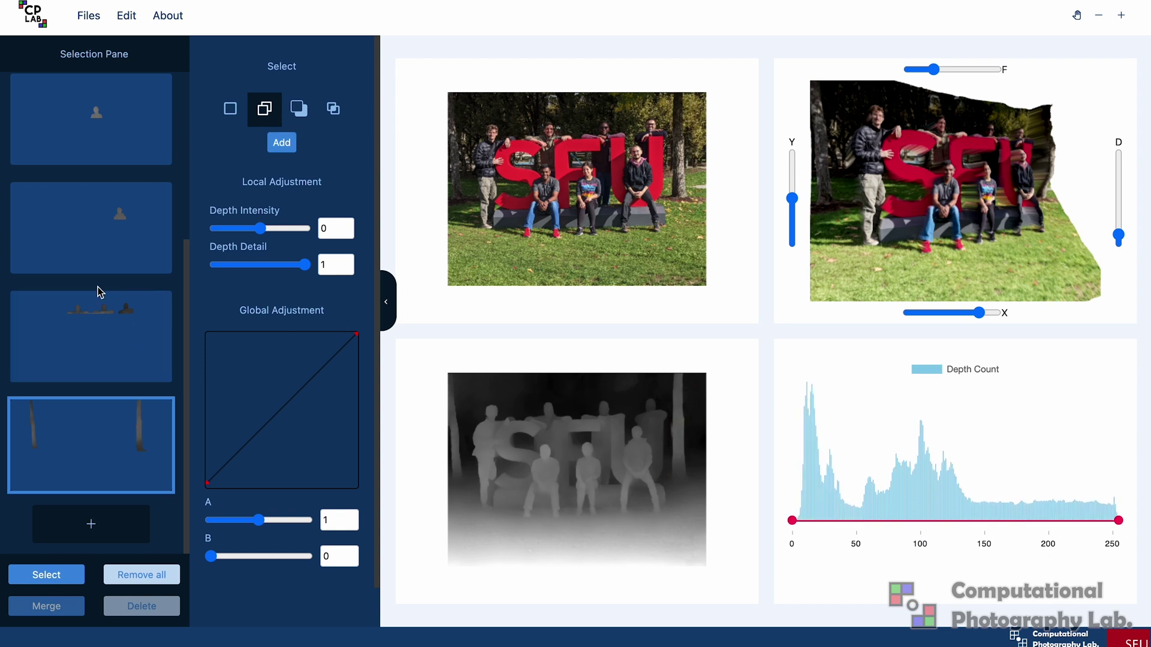
- Set the leftmost person's face layer depth detail to 0.16, checking it in the 3-D preview
mouse_move(171, 271)
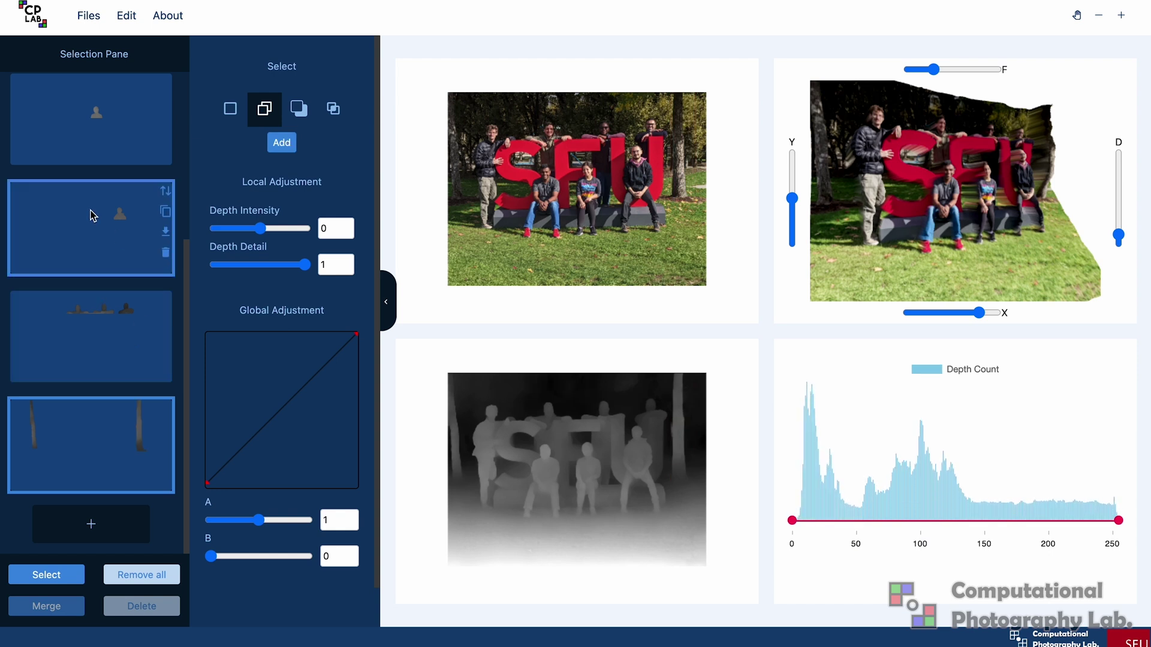
scroll(92, 216, "up", 4)
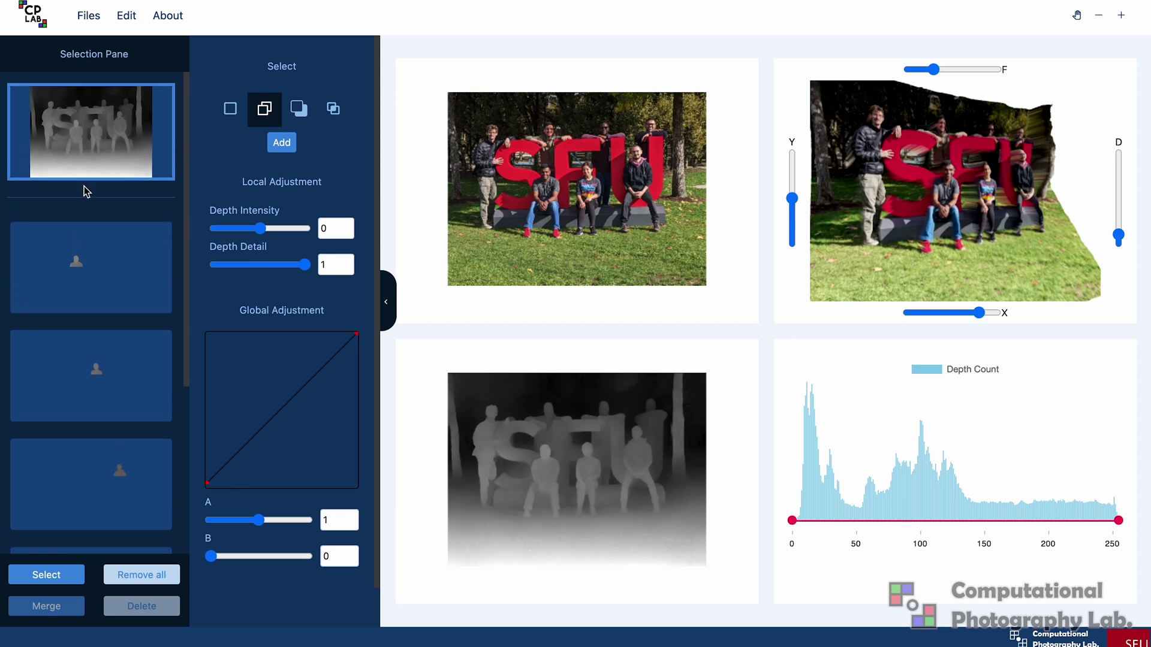
mouse_move(75, 256)
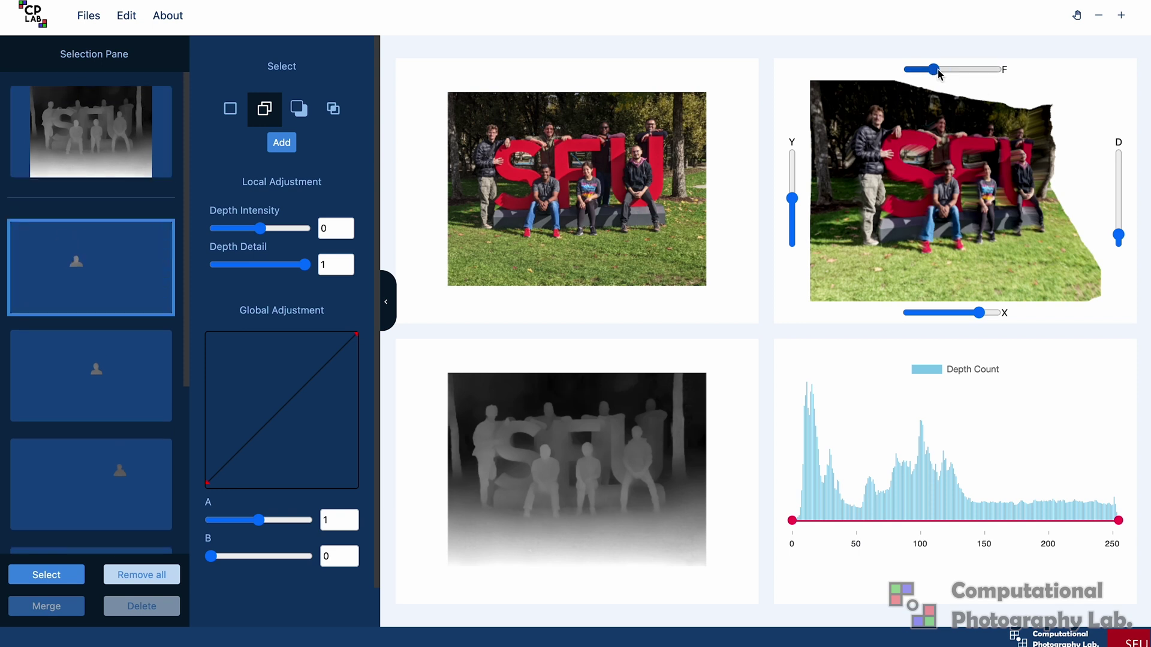
left_click_drag(938, 74, 957, 70)
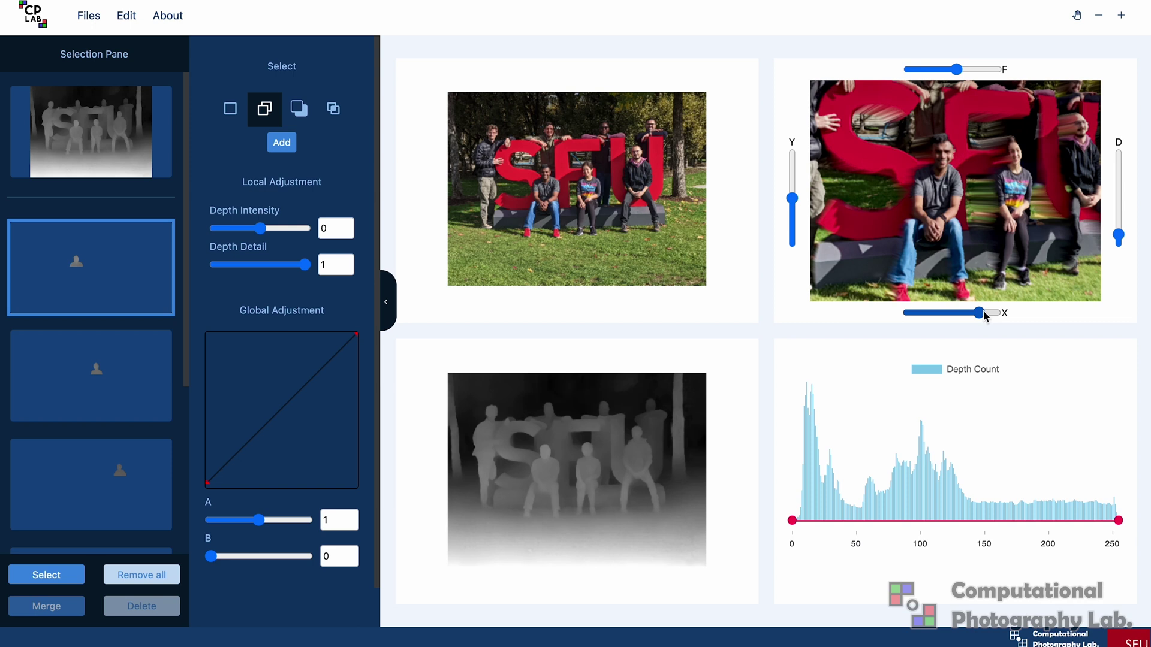
left_click_drag(985, 316, 990, 314)
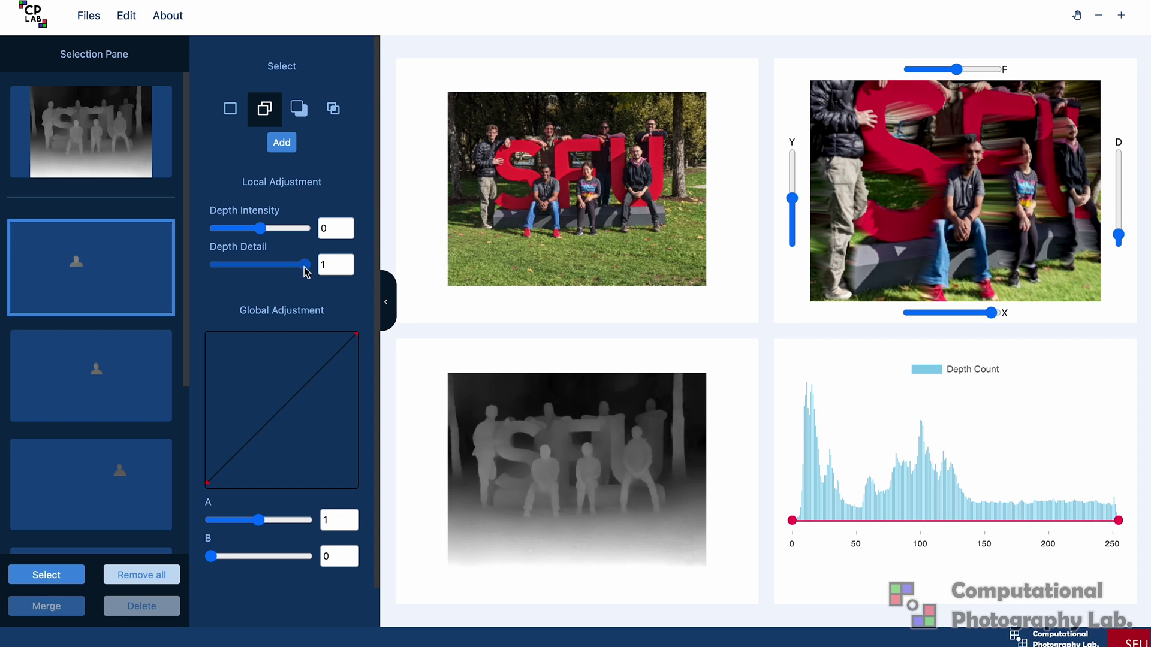
left_click_drag(306, 270, 257, 271)
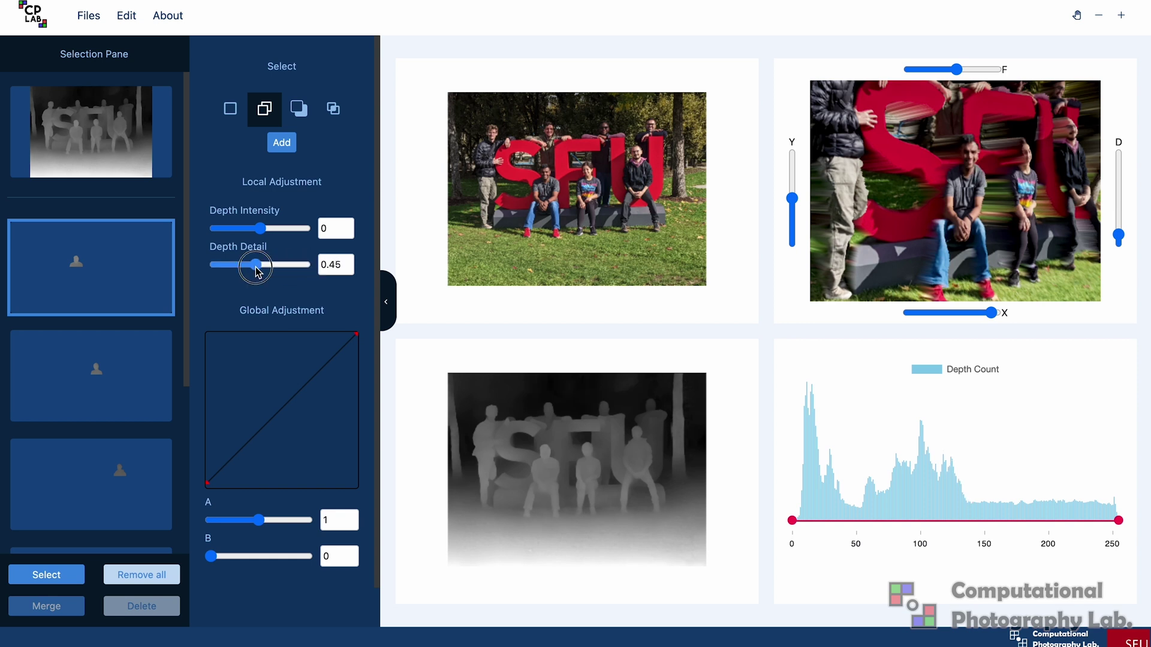
left_click(240, 271)
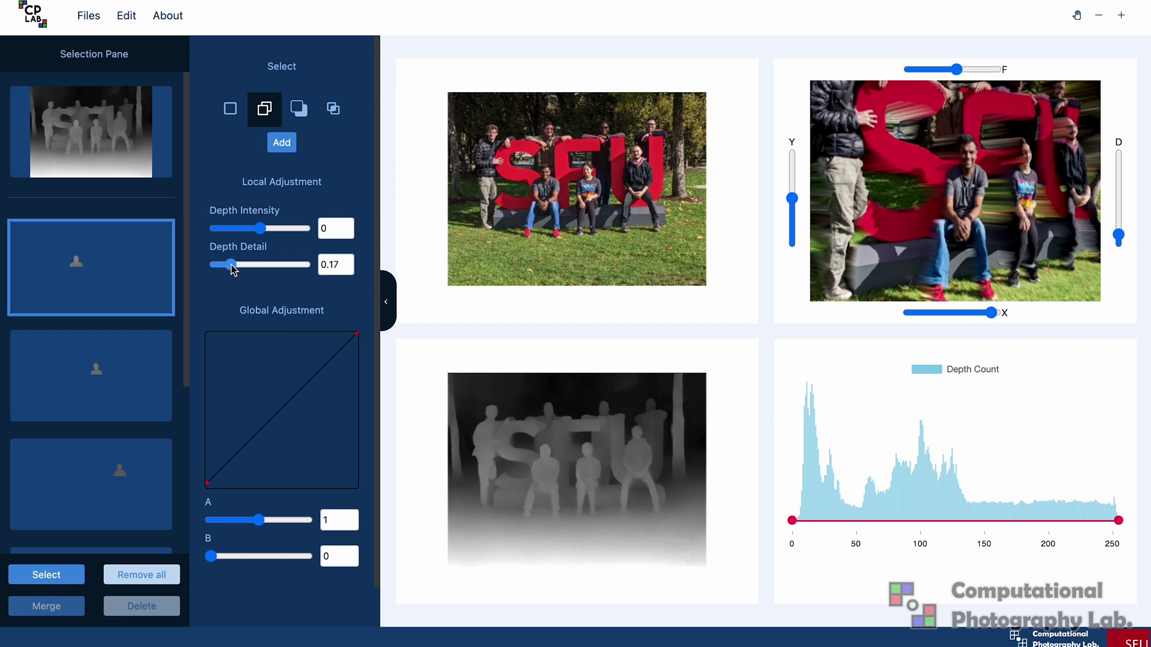
left_click_drag(233, 270, 232, 271)
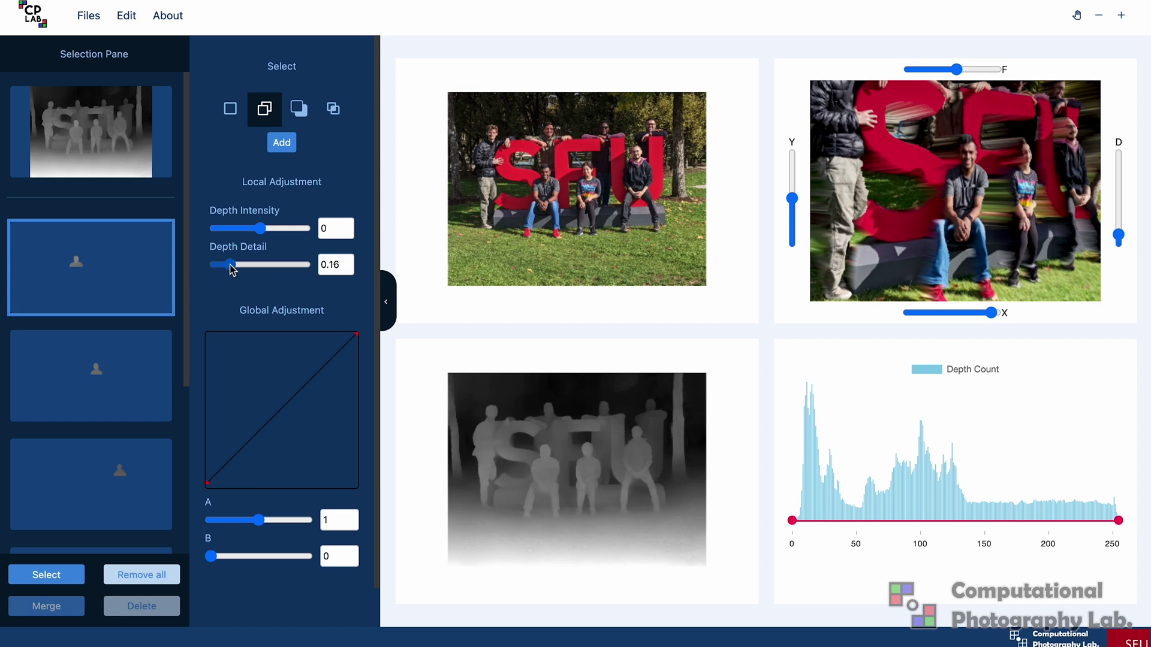
mouse_move(992, 318)
left_mouse_down()
mouse_move(911, 313)
mouse_move(994, 314)
left_mouse_up()
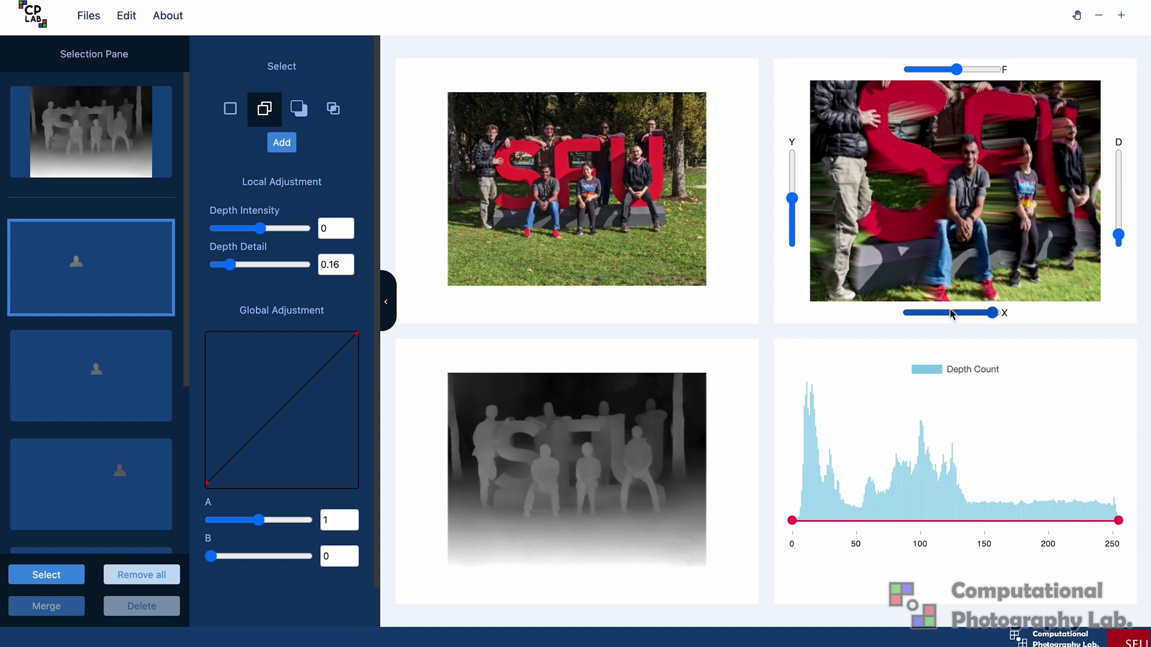
- Lower the middle and rightmost seated people's layers to depth detail 0.24
left_click(101, 361)
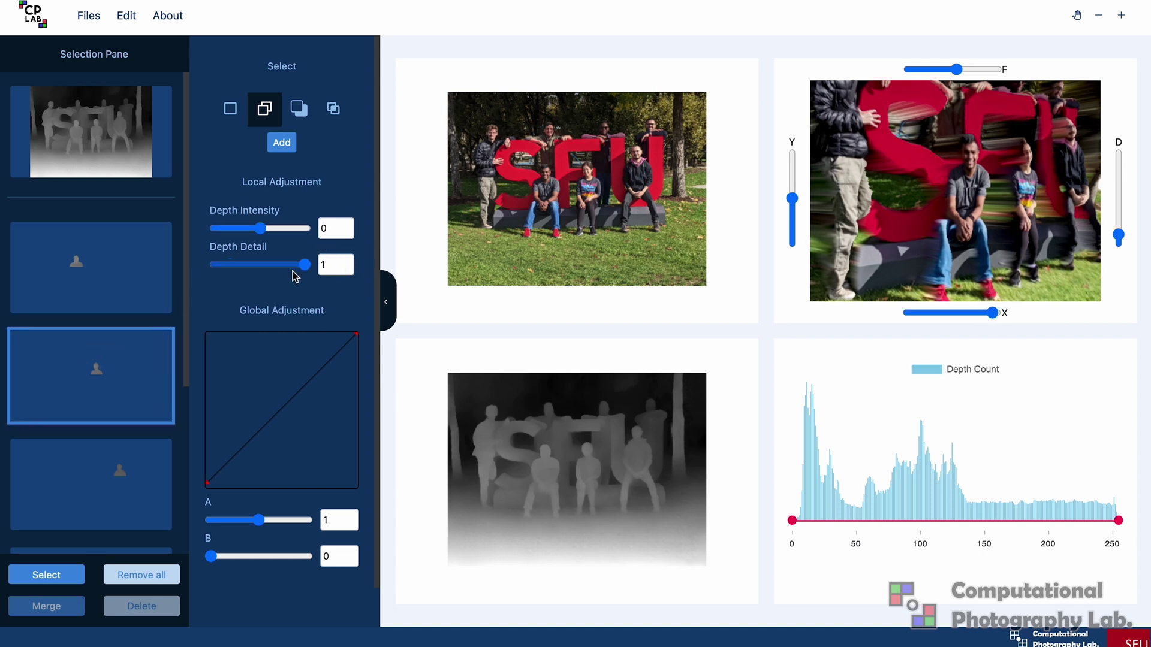
left_click_drag(310, 272, 237, 266)
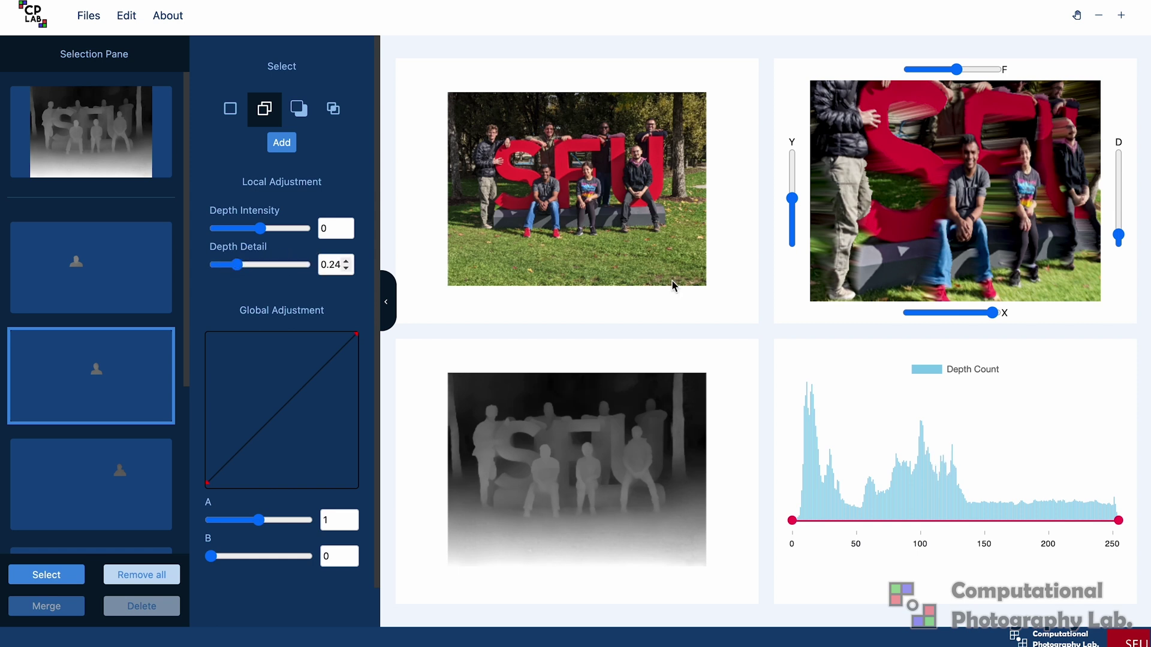
left_click_drag(993, 312, 900, 317)
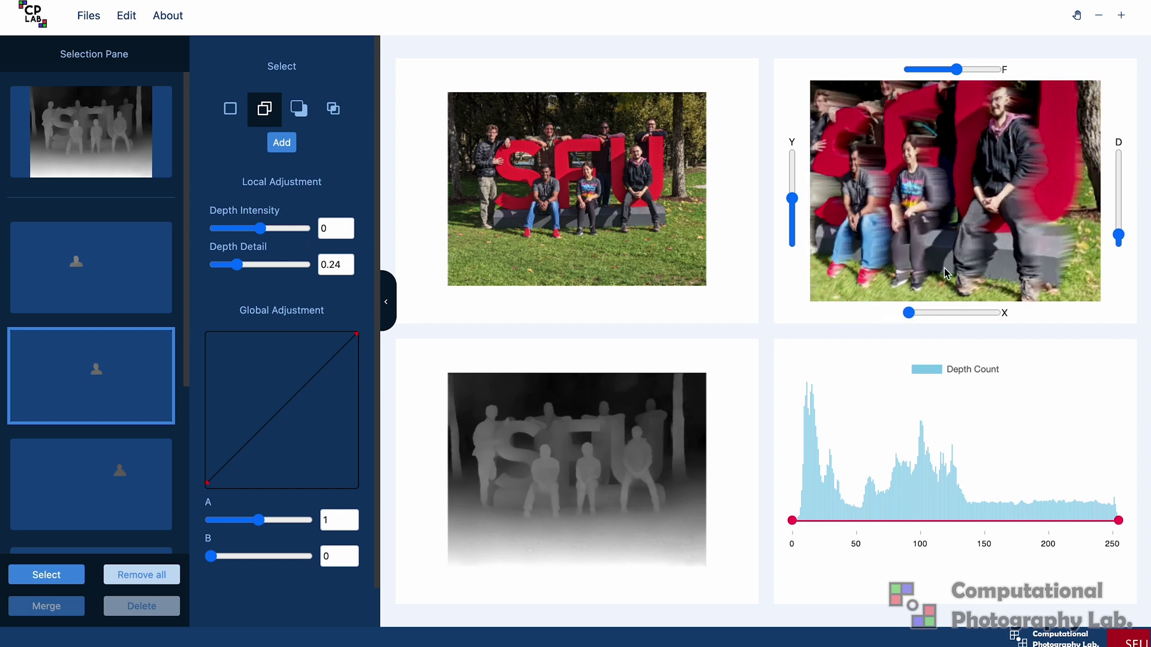
left_click(908, 313)
left_click(84, 476)
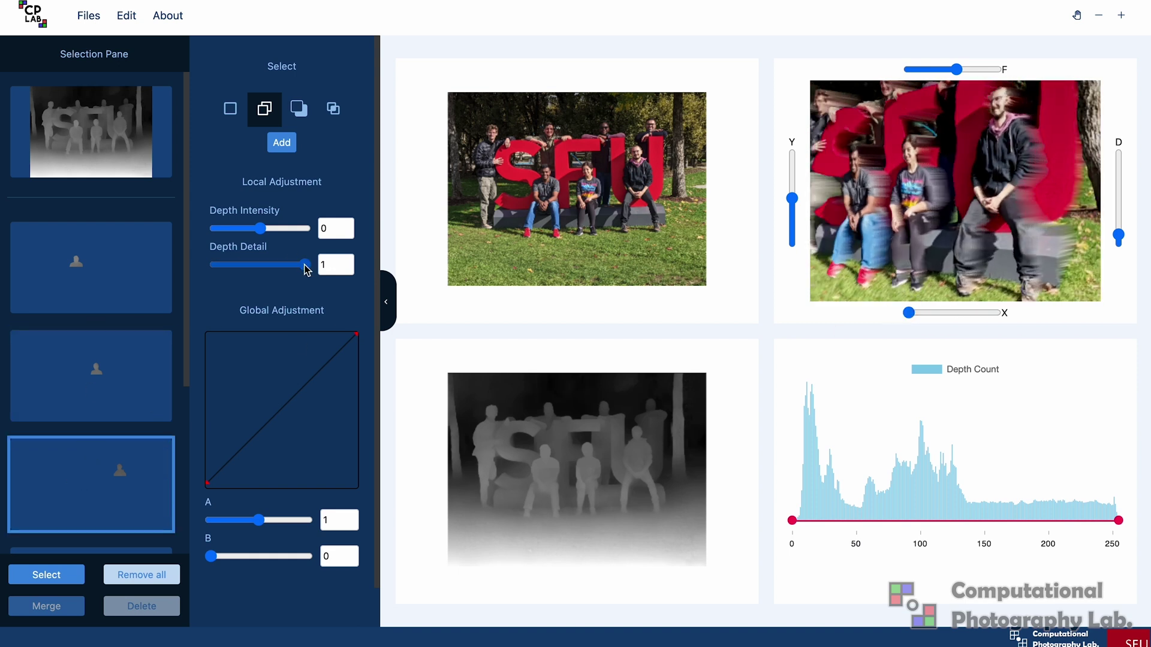
left_click_drag(303, 264, 239, 269)
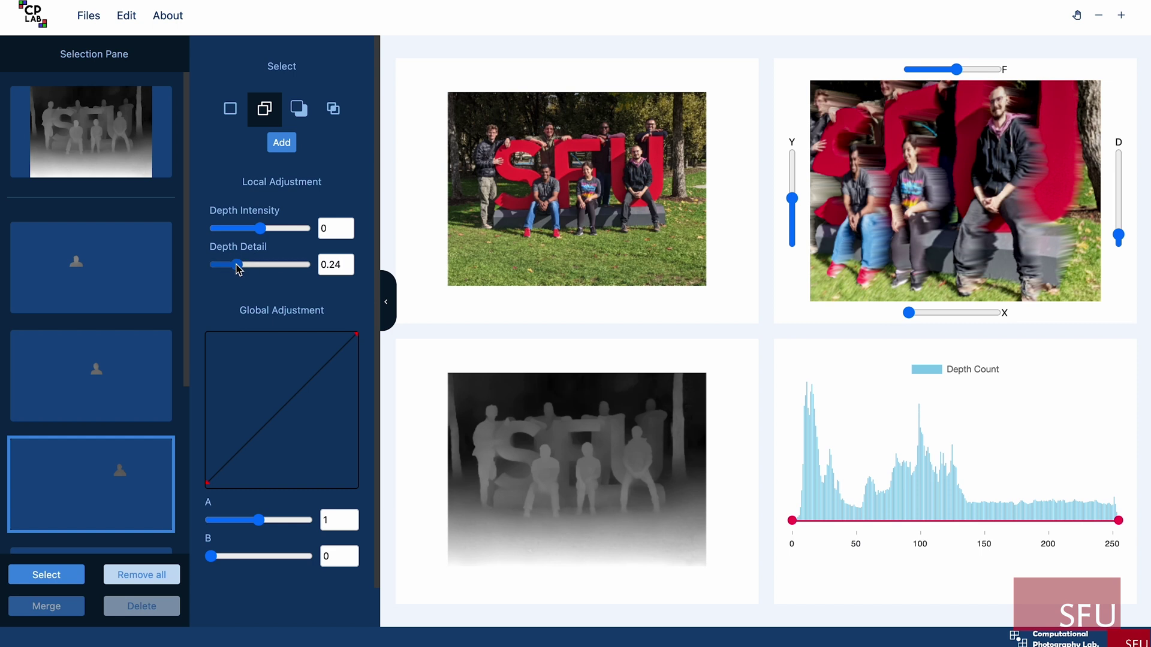
left_click_drag(956, 70, 939, 70)
left_click_drag(920, 314, 987, 312)
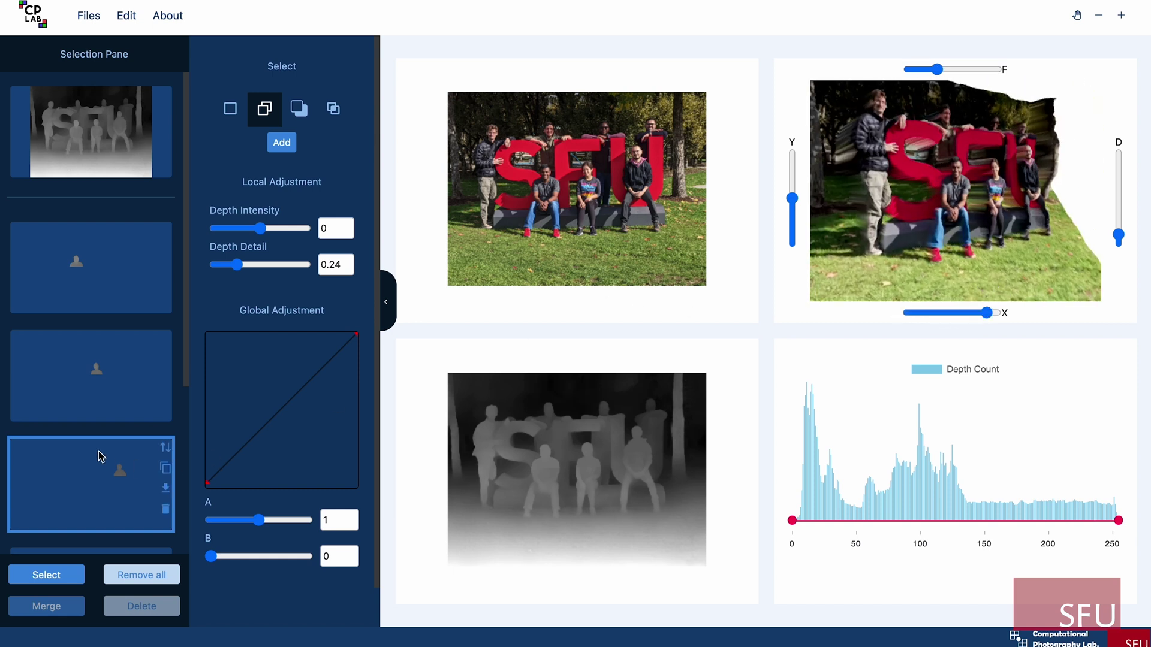
scroll(99, 451, "down", 3)
- Set the back-row layer's depth detail to 0.21
left_click(138, 429)
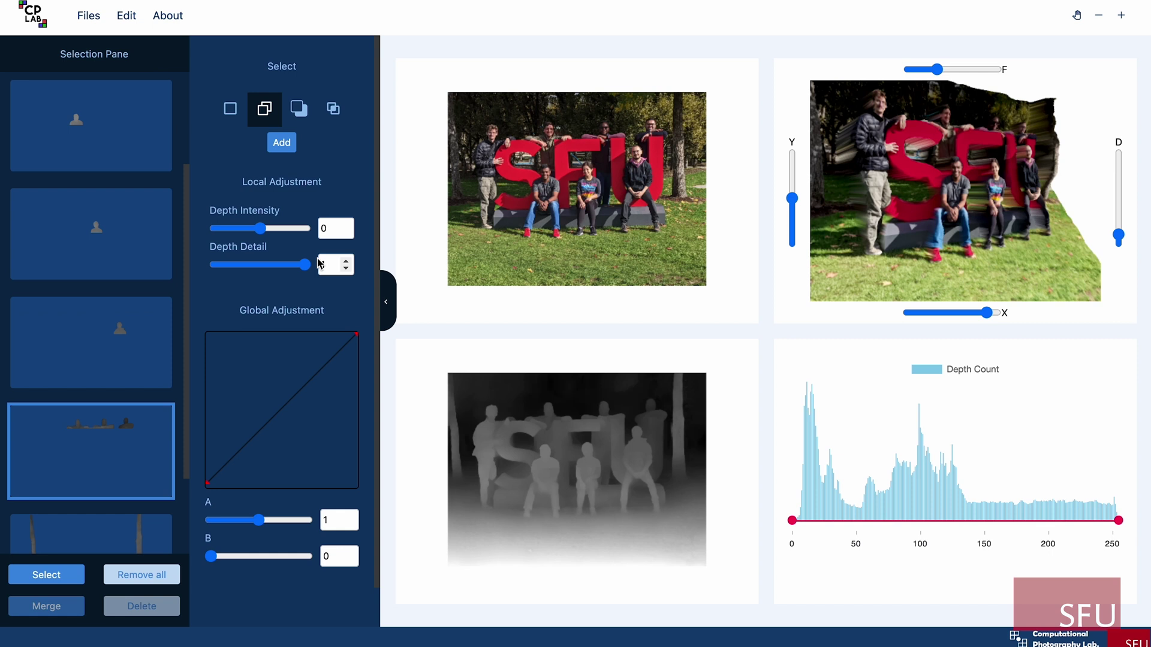
left_click_drag(304, 265, 236, 267)
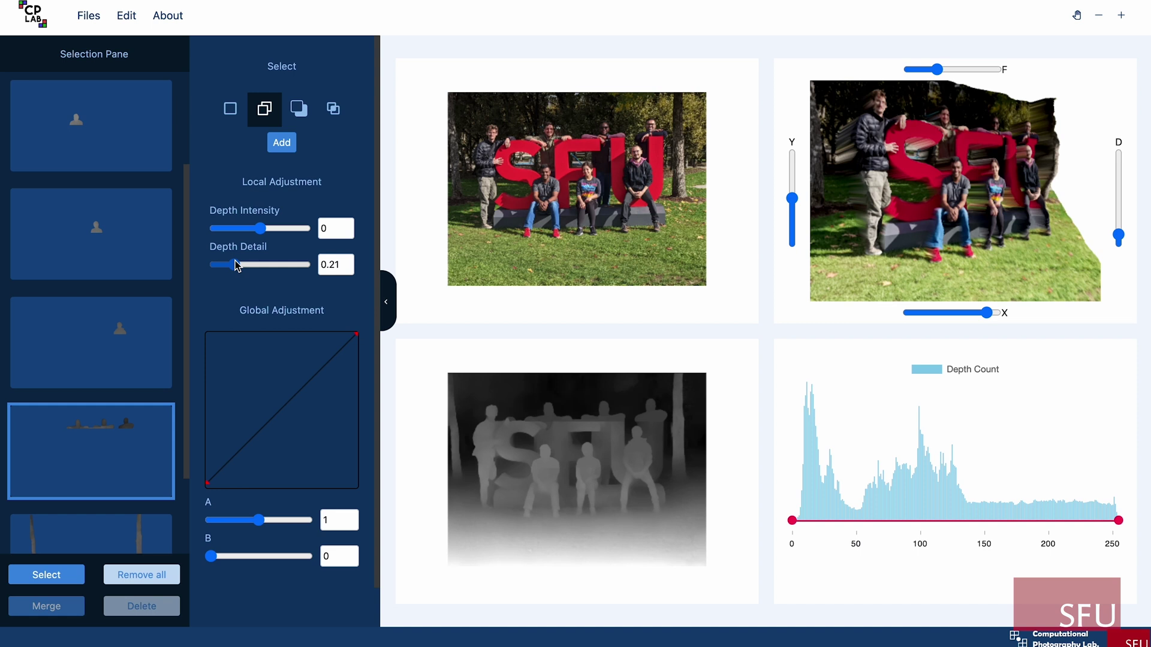
scroll(93, 423, "down", 2)
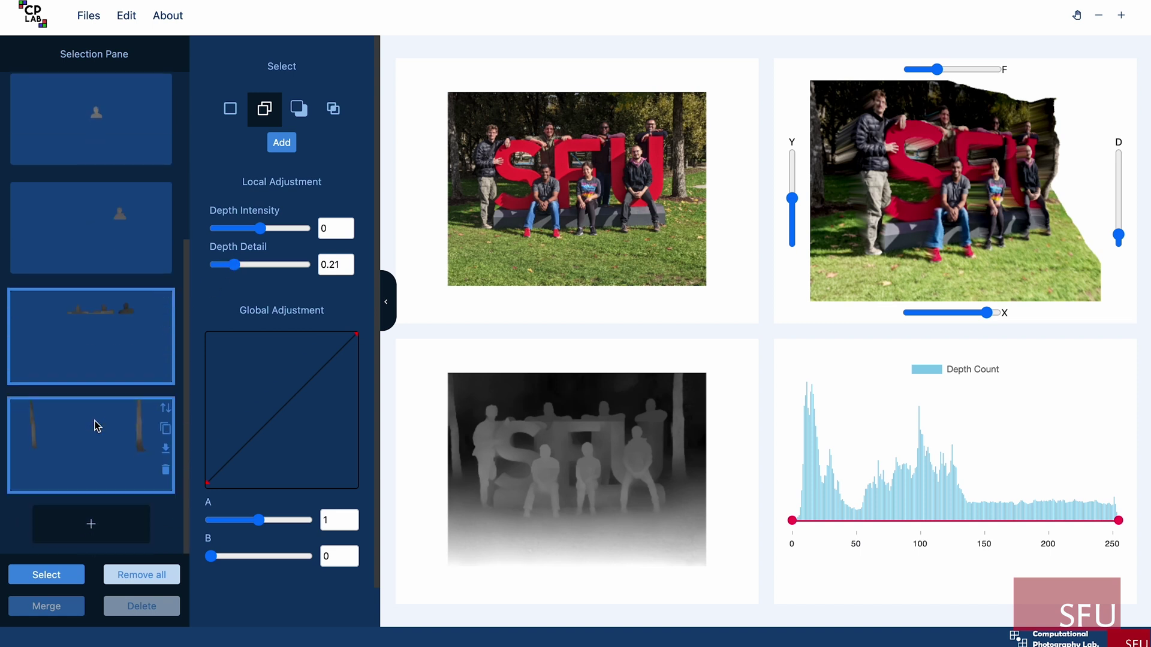
- Set the trees layer's depth detail to 0.12 and depth intensity to about -0.1
left_click(88, 455)
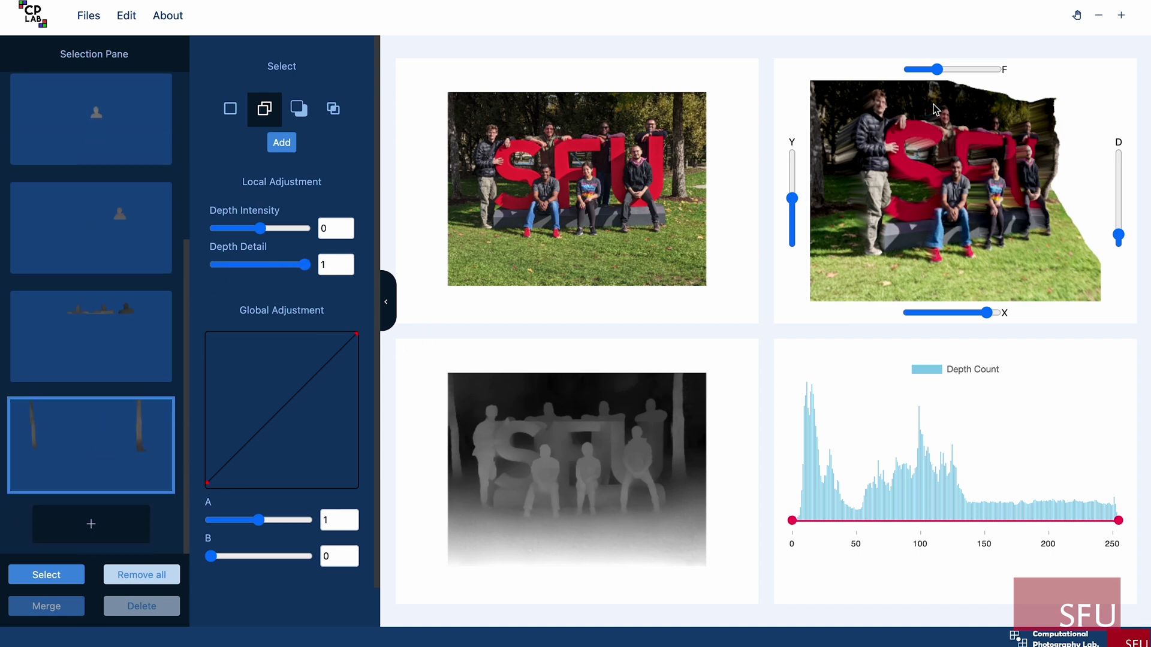
mouse_move(935, 69)
left_mouse_down()
mouse_move(921, 68)
mouse_move(932, 71)
left_mouse_up()
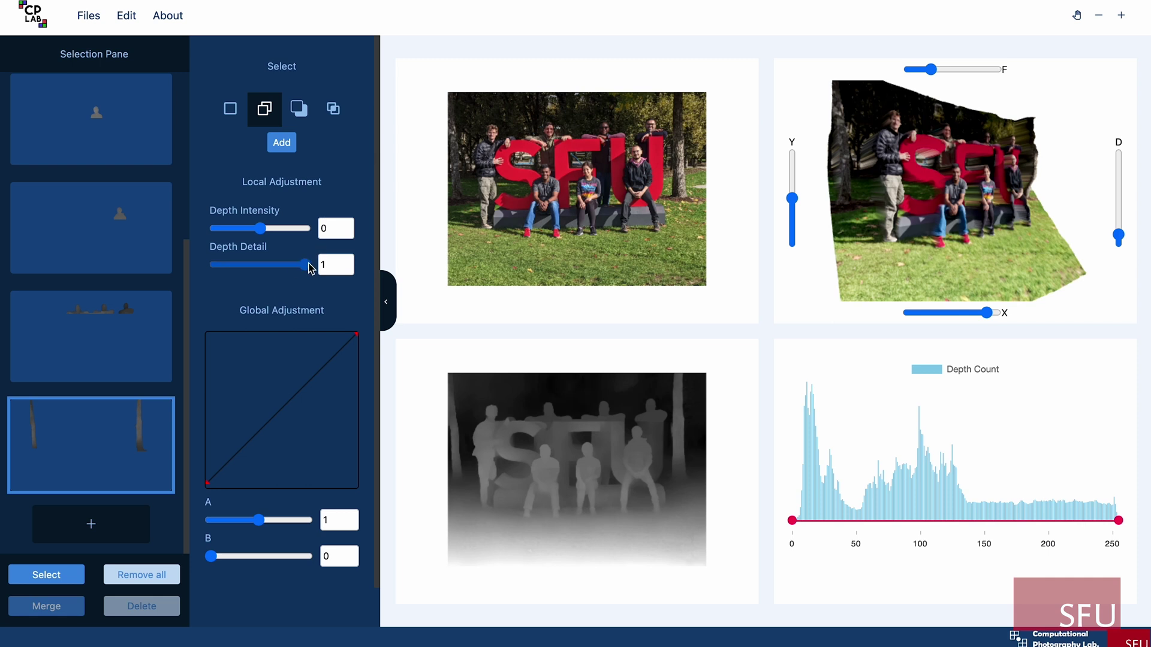
left_click_drag(309, 268, 229, 269)
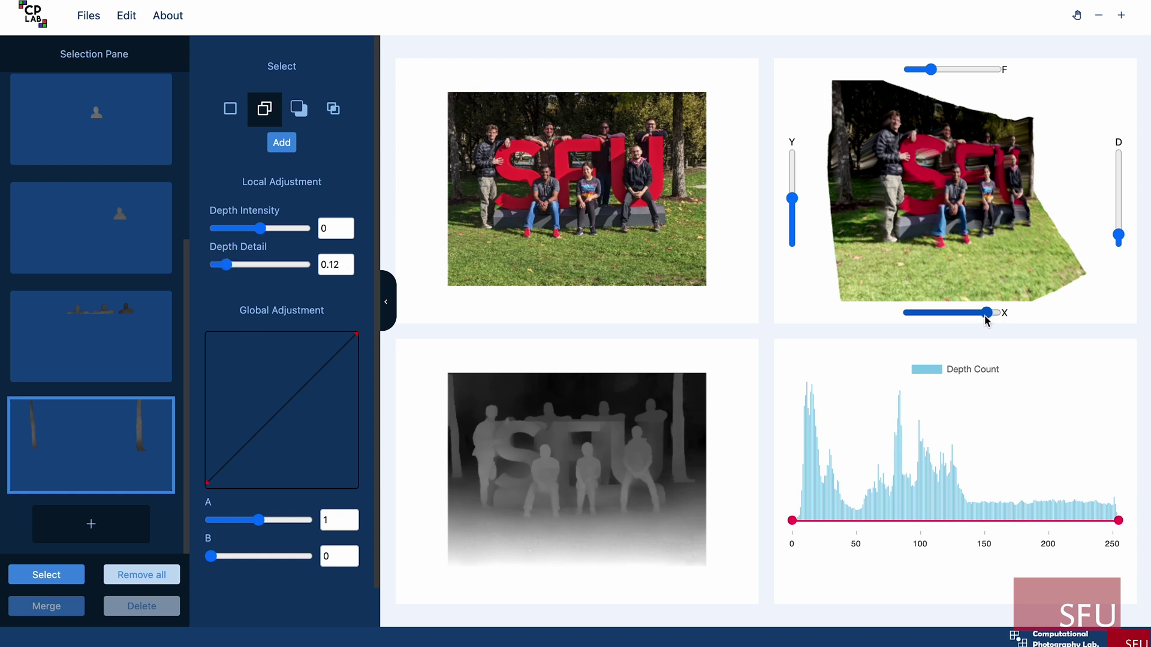
mouse_move(986, 316)
left_mouse_down()
mouse_move(957, 315)
mouse_move(971, 313)
left_mouse_up()
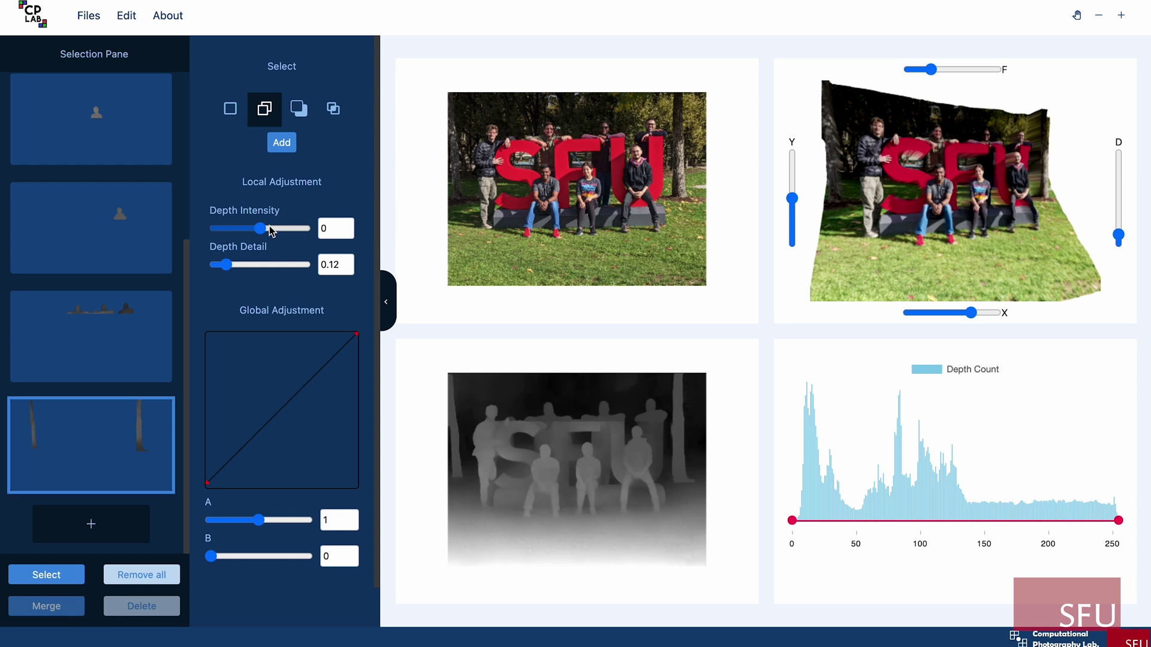
mouse_move(266, 232)
left_mouse_down()
mouse_move(282, 232)
mouse_move(249, 234)
left_mouse_up()
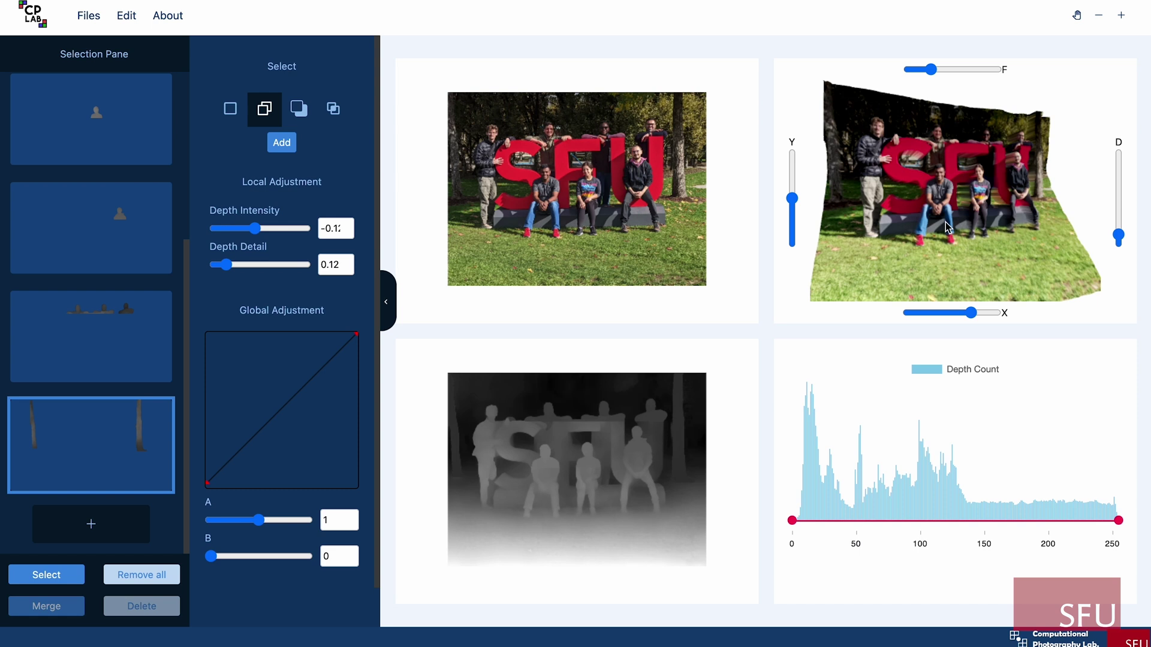
mouse_move(971, 313)
left_mouse_down()
mouse_move(905, 313)
mouse_move(953, 312)
left_mouse_up()
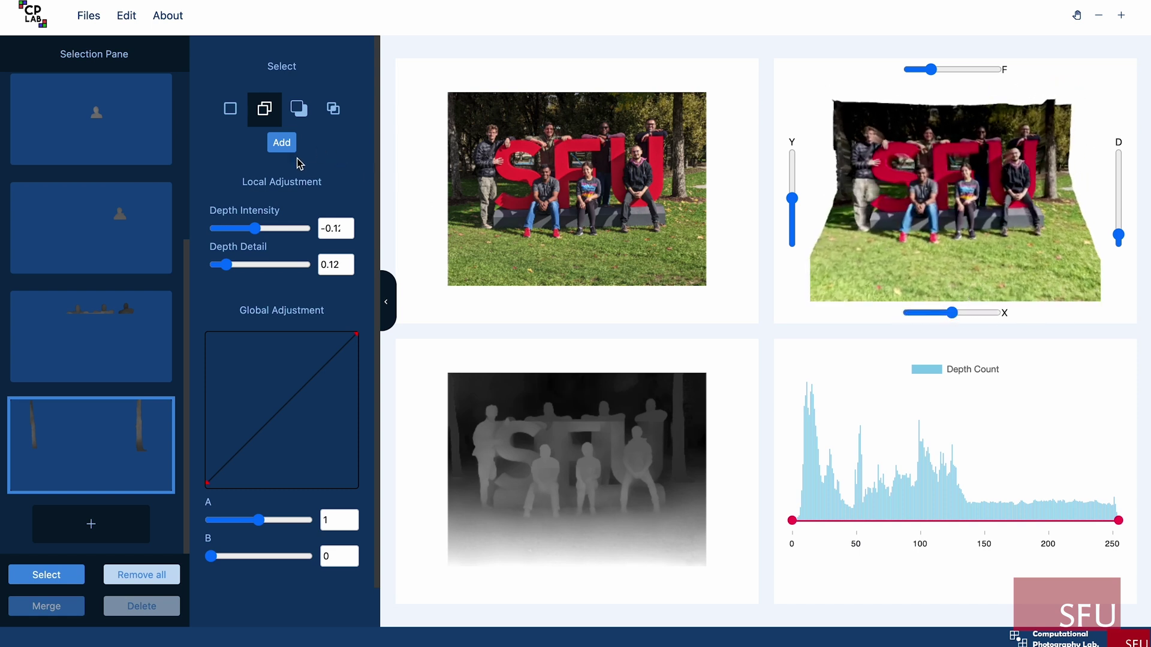
- Export the edited depth map from the Files menu as modified-depth.png
mouse_move(94, 339)
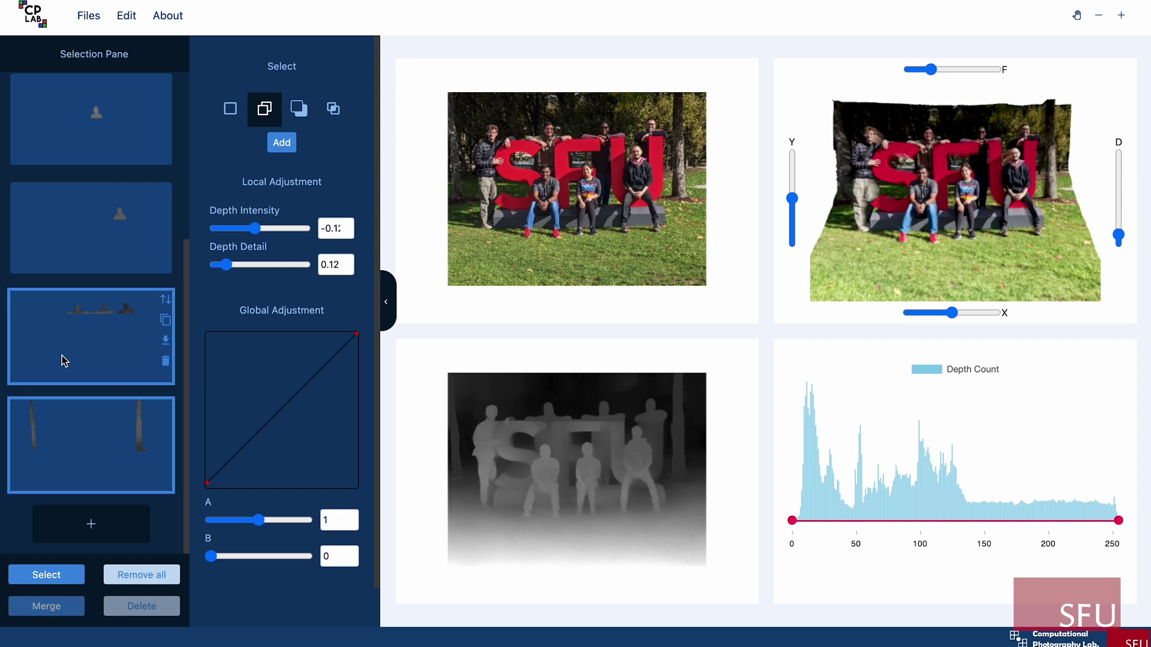
left_click(85, 21)
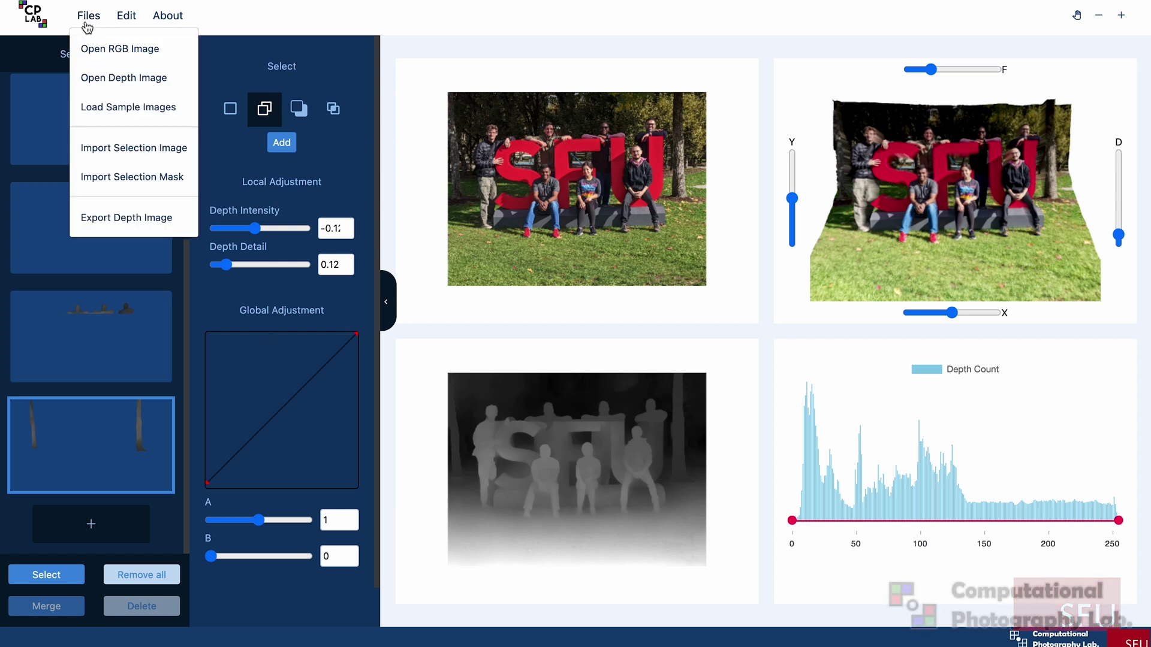
left_click(126, 217)
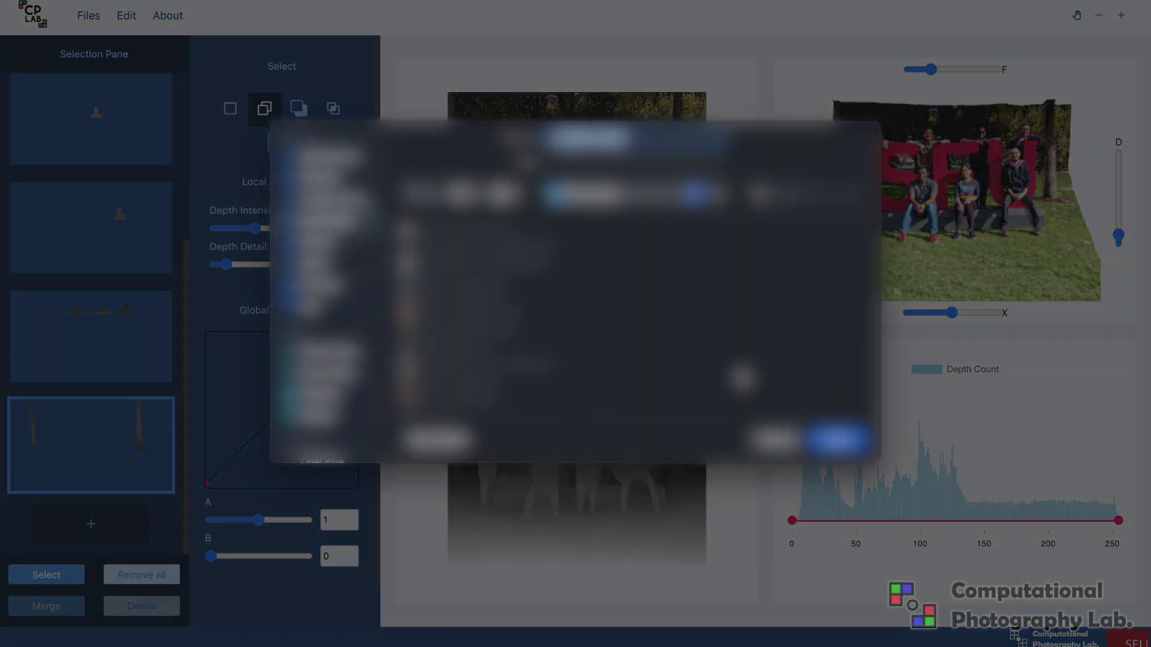
left_click(837, 440)
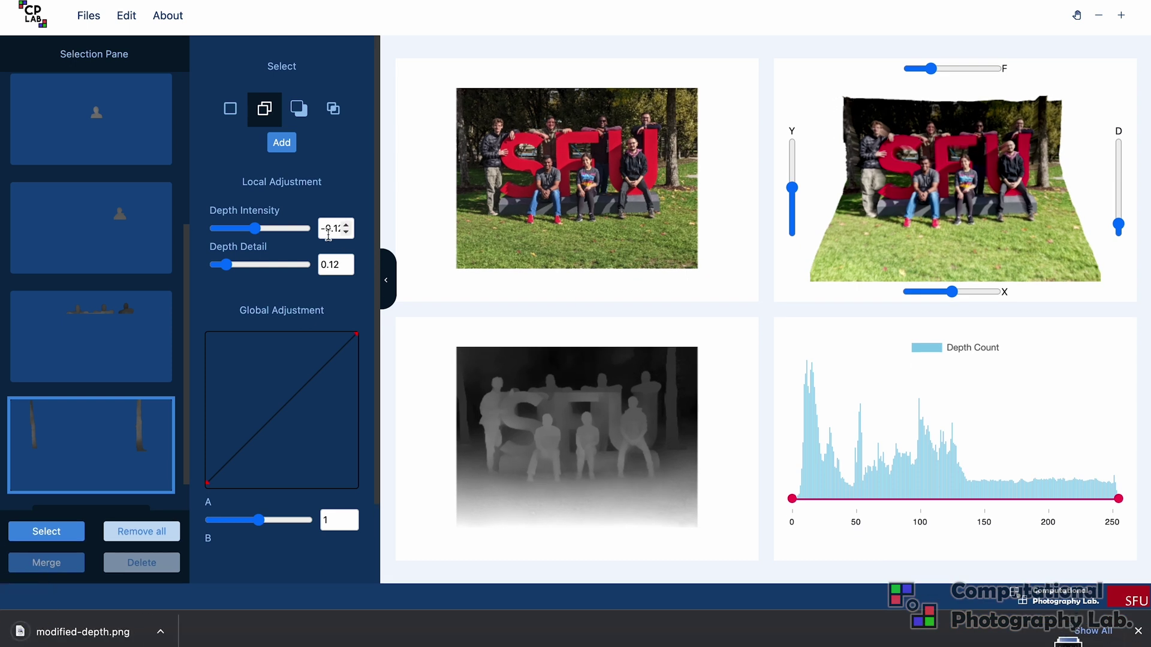
- Download the trees layer's mask as bitmap.png
mouse_move(170, 300)
mouse_move(141, 427)
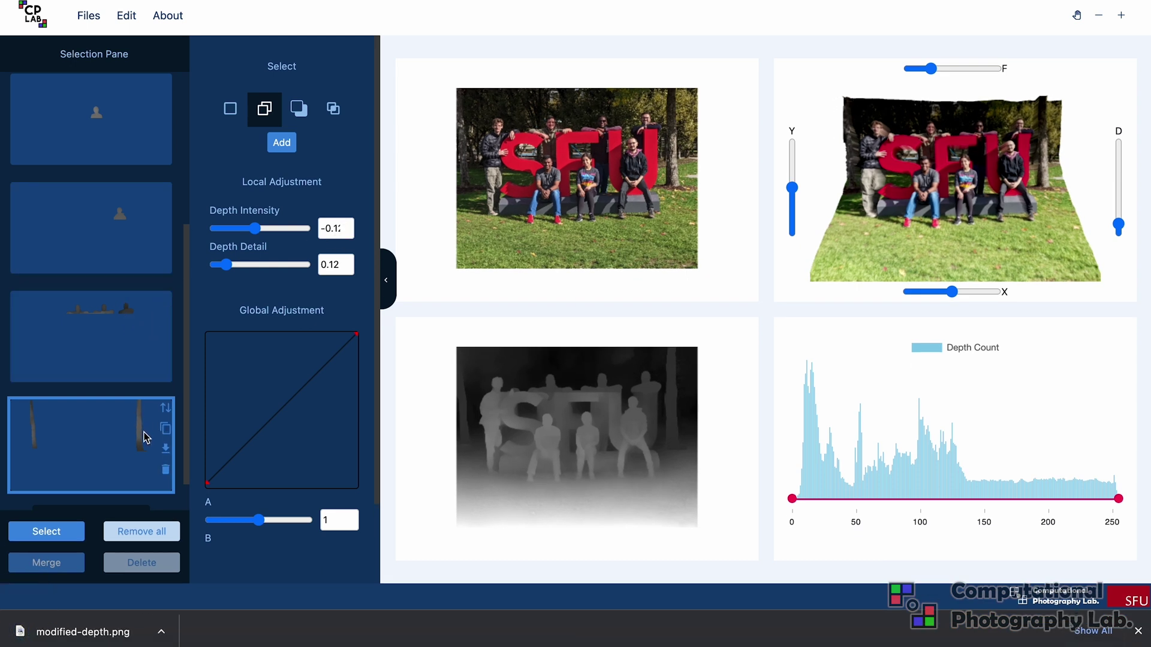
left_click(166, 451)
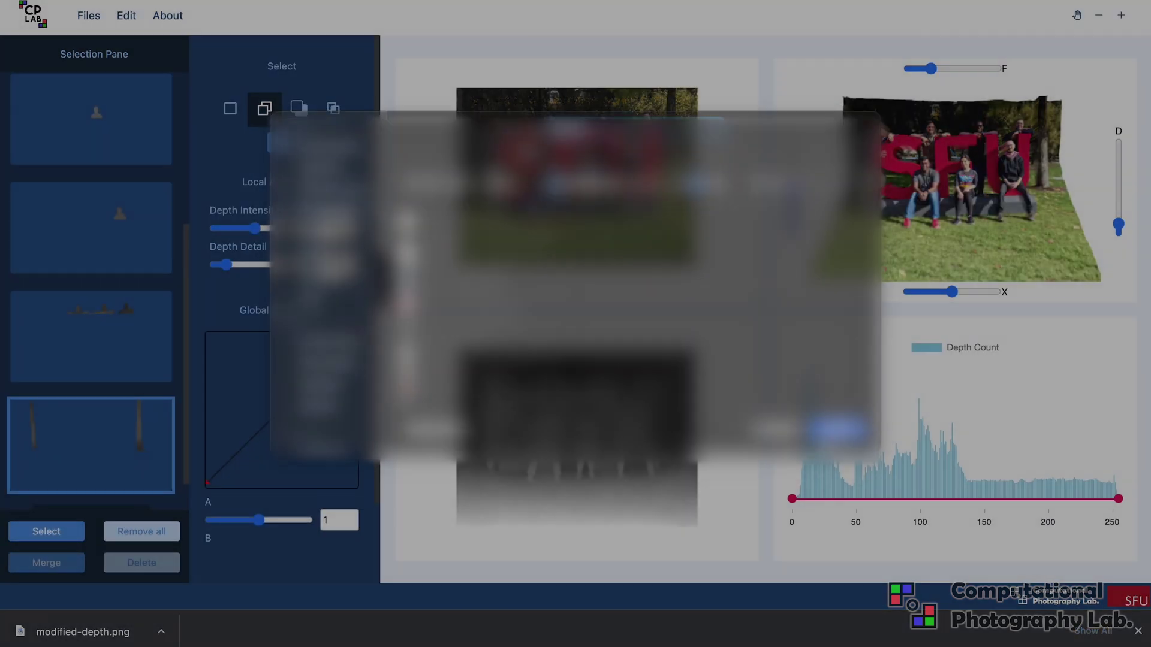
left_click(836, 428)
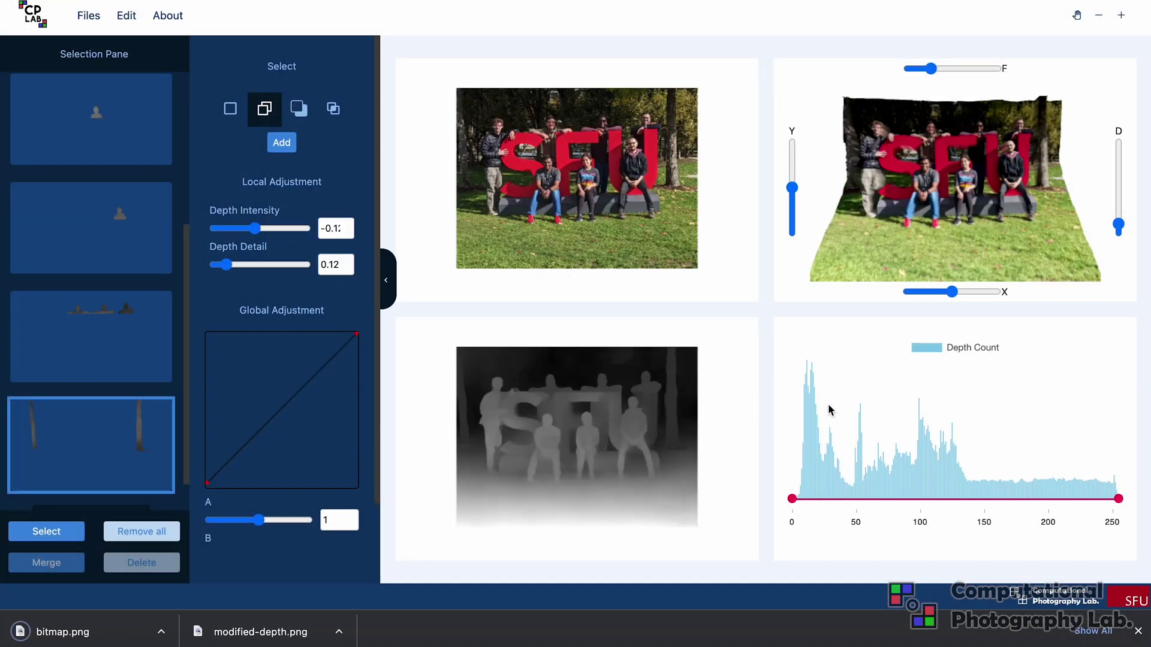